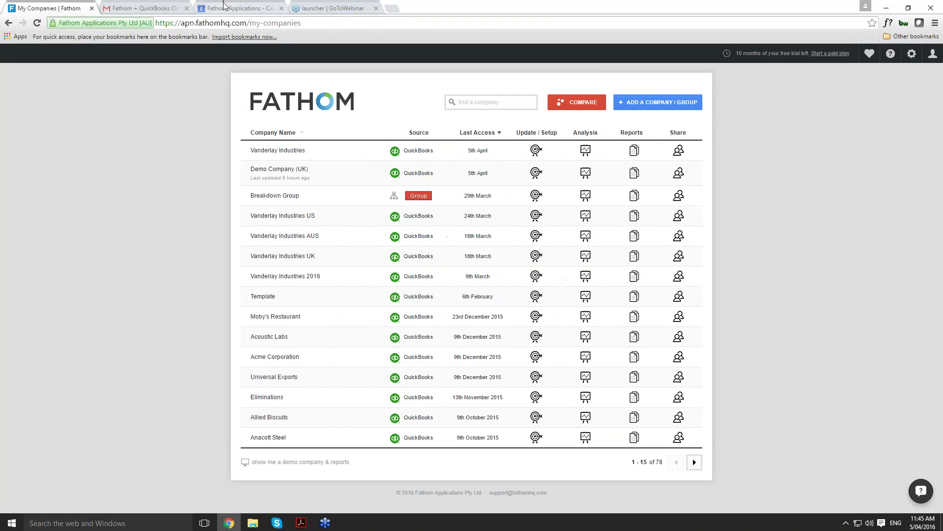
Make the browser full screen and open the KPI selection step in the setup of Vanderlay Industries
{"action": "left_click", "coordinate": [935, 23]}
{"action": "left_click", "coordinate": [929, 116]}
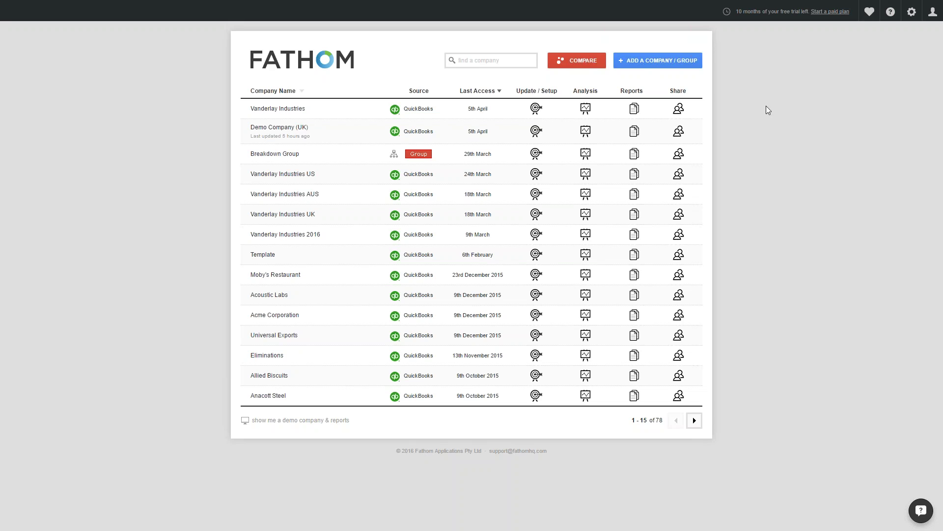
{"action": "left_click", "coordinate": [537, 108]}
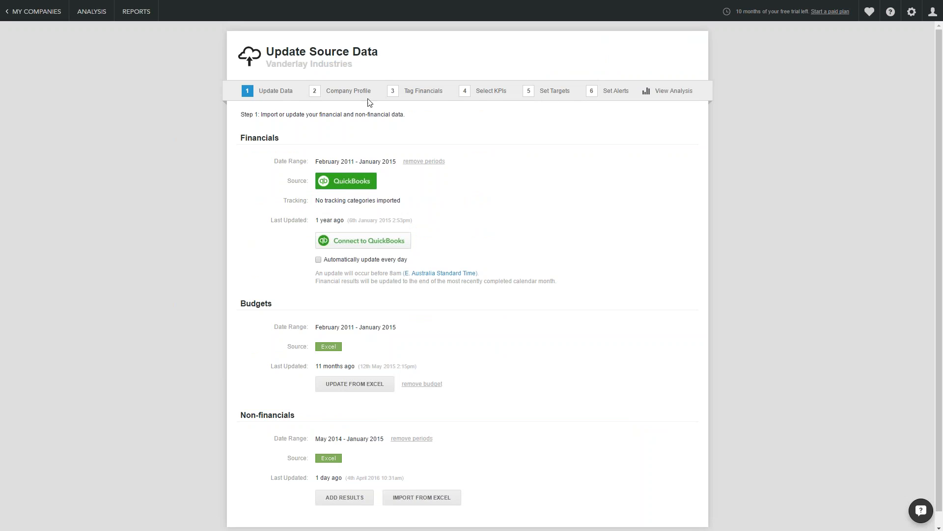
{"action": "left_click", "coordinate": [491, 91]}
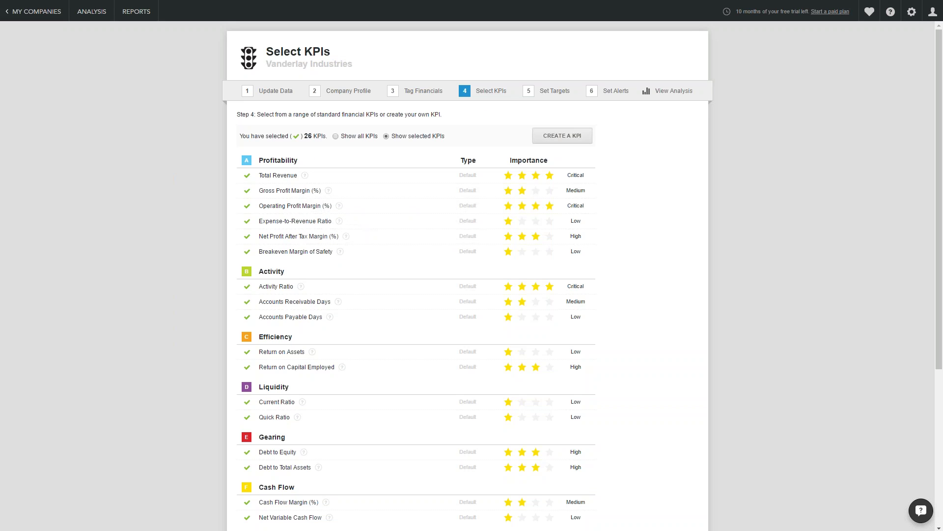
Start a custom formula KPI named Revenue per Employee and proceed to its formula definition
{"action": "left_click", "coordinate": [559, 137]}
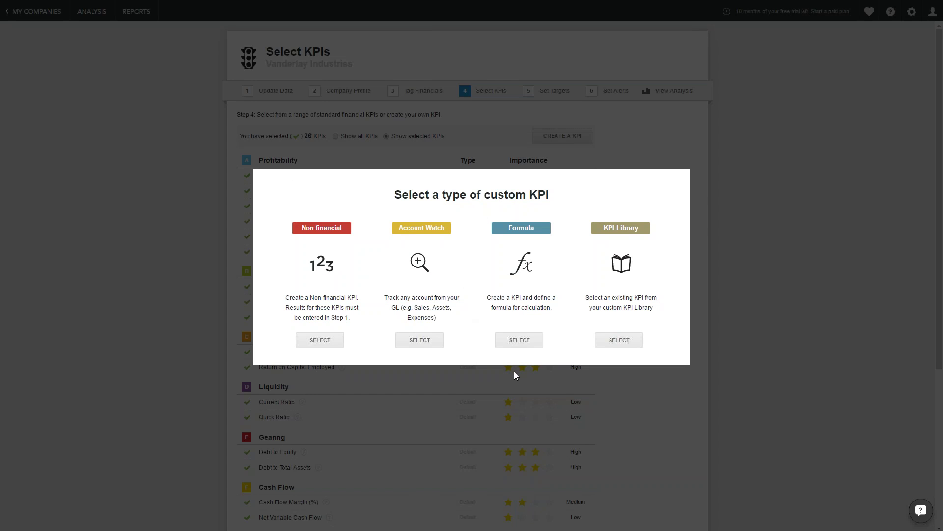
{"action": "left_click", "coordinate": [522, 341]}
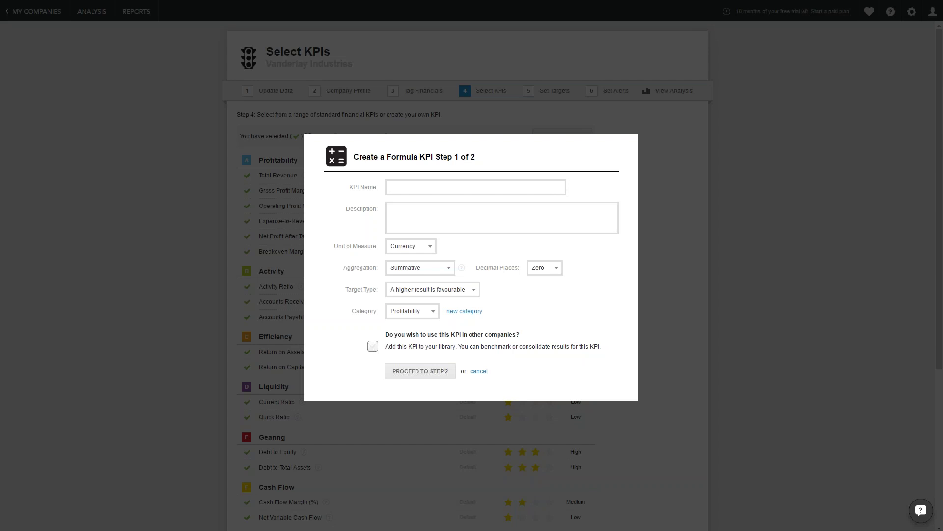
{"action": "type", "text": "Re"}
{"action": "key", "text": "Down"}
{"action": "key", "text": "Tab"}
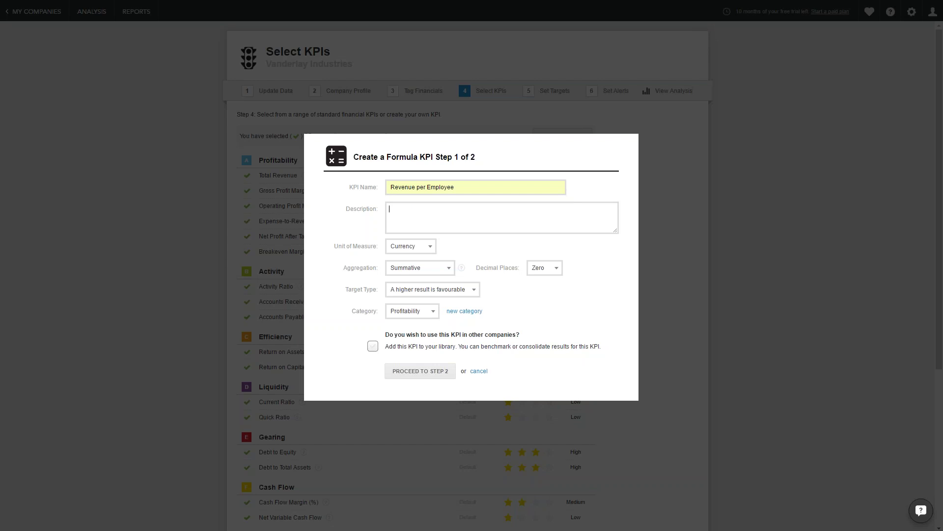
{"action": "left_click", "coordinate": [443, 370]}
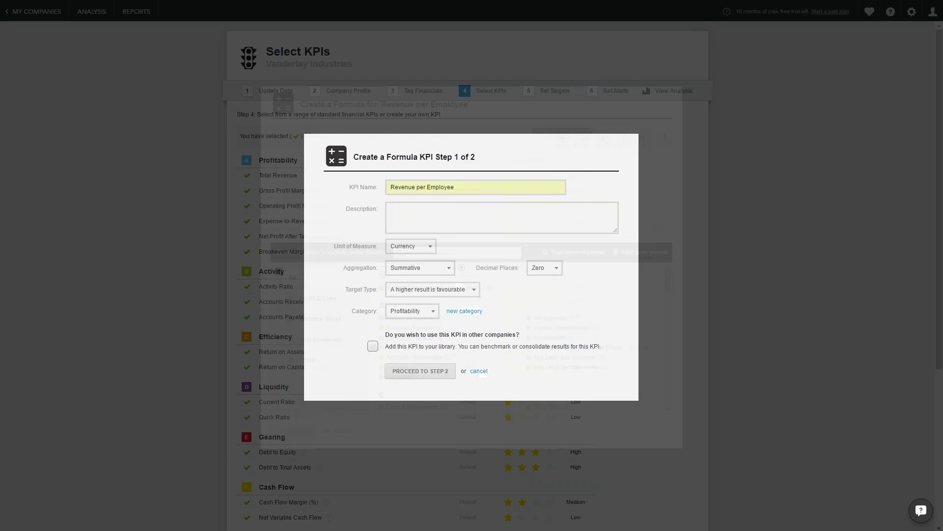
Define the formula as the profit and loss variable Revenue divided by the non-financial Number of Employees, and create the KPI
{"action": "left_click", "coordinate": [352, 294]}
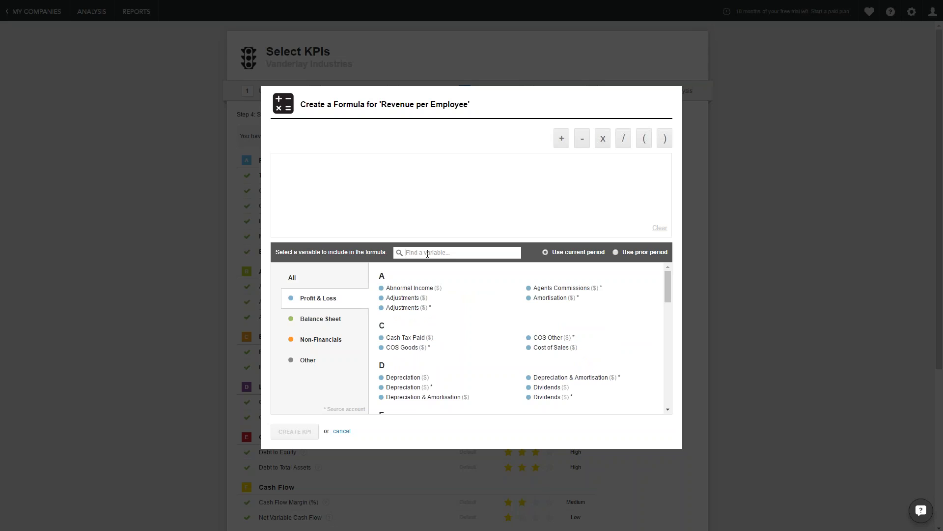
{"action": "left_click", "coordinate": [428, 254]}
{"action": "type", "text": "rev"}
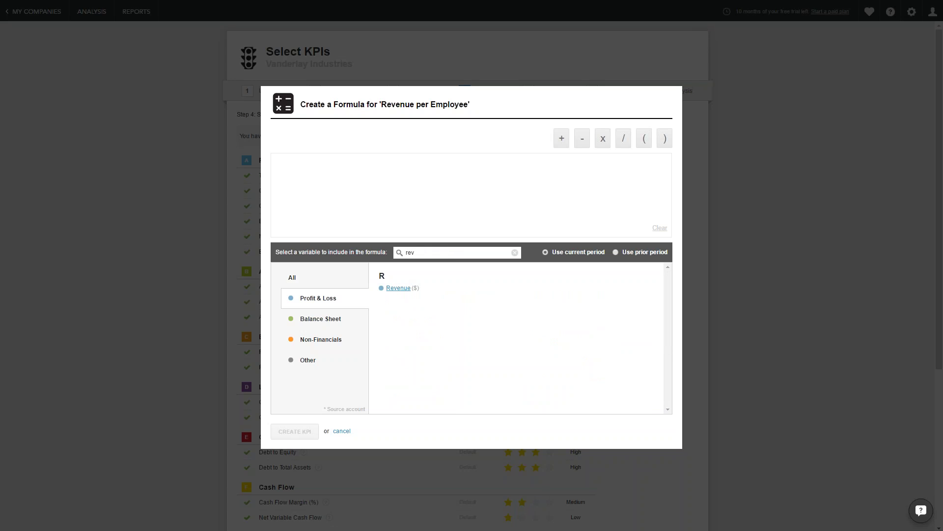
{"action": "left_click", "coordinate": [403, 291]}
{"action": "left_click", "coordinate": [619, 145]}
{"action": "left_click", "coordinate": [326, 340]}
{"action": "scroll", "coordinate": [472, 344], "scroll_direction": "down", "scroll_amount": 1}
{"action": "left_click", "coordinate": [553, 409]}
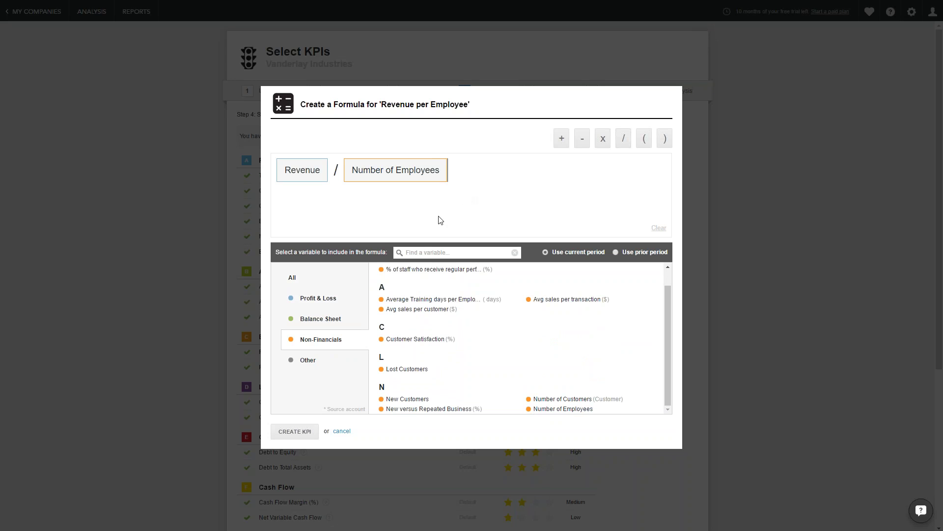
{"action": "left_click", "coordinate": [312, 432]}
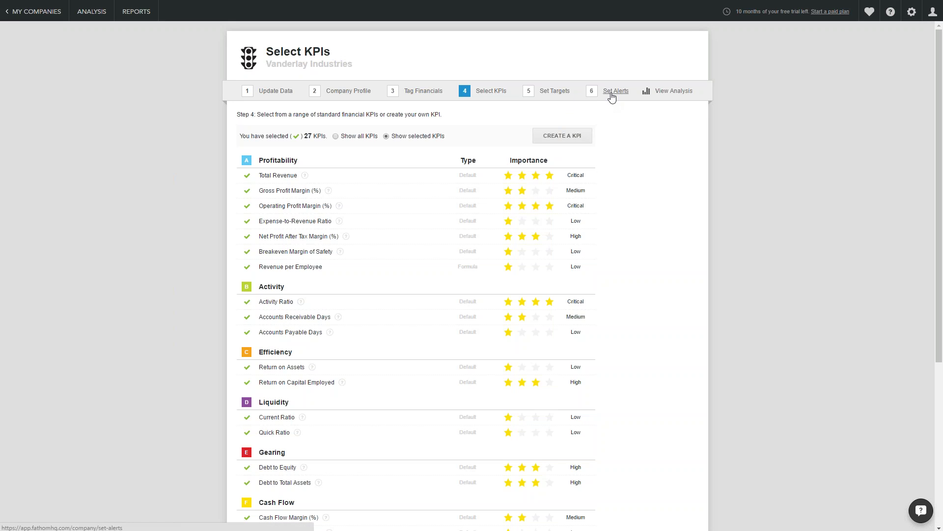
Open the company's KPI analysis and show the monthly results for Nov 2014
{"action": "left_click", "coordinate": [681, 94]}
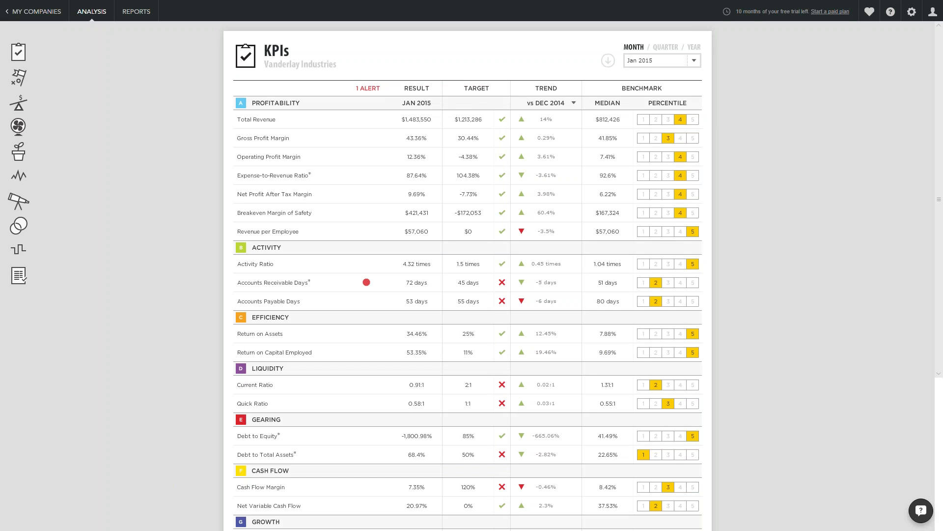
{"action": "mouse_move", "coordinate": [51, 54]}
{"action": "left_click", "coordinate": [664, 60]}
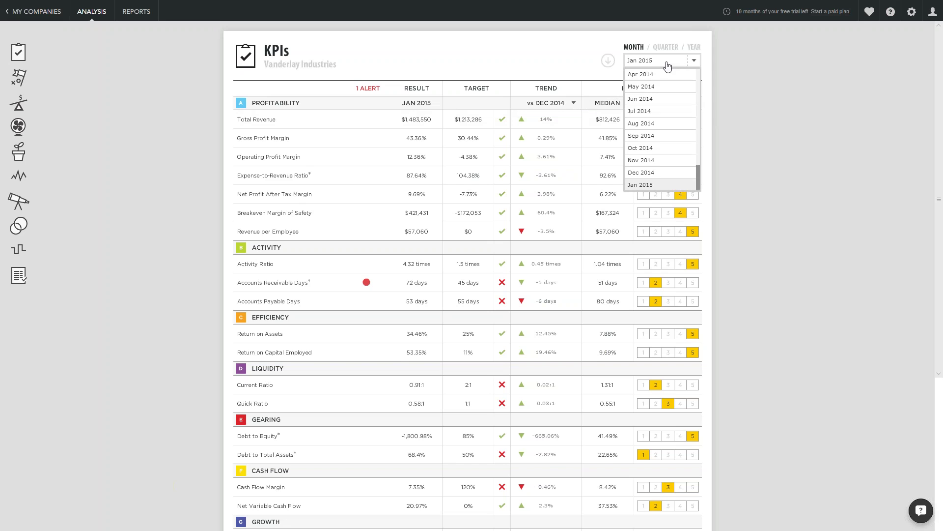
{"action": "left_click", "coordinate": [657, 161]}
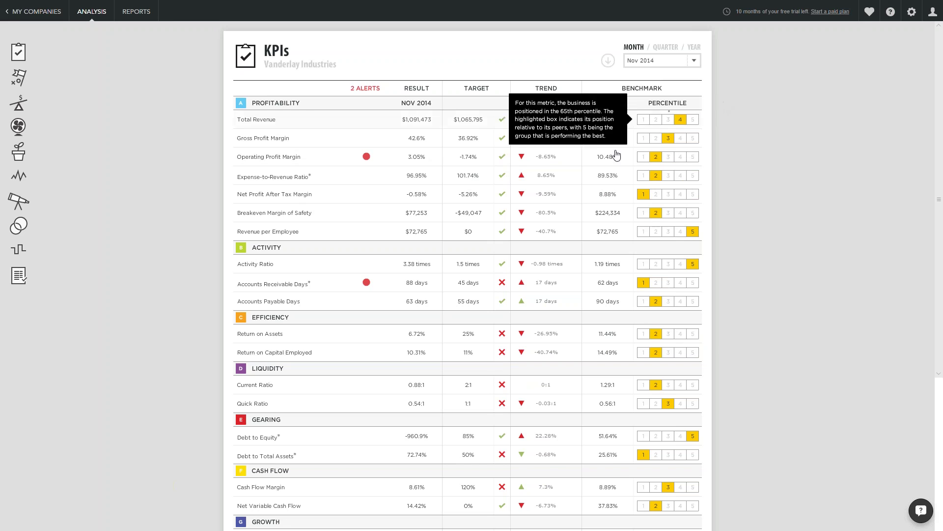
Examine the details and trend chart of the Return on Capital Employed KPI, and close them
{"action": "left_click", "coordinate": [426, 345]}
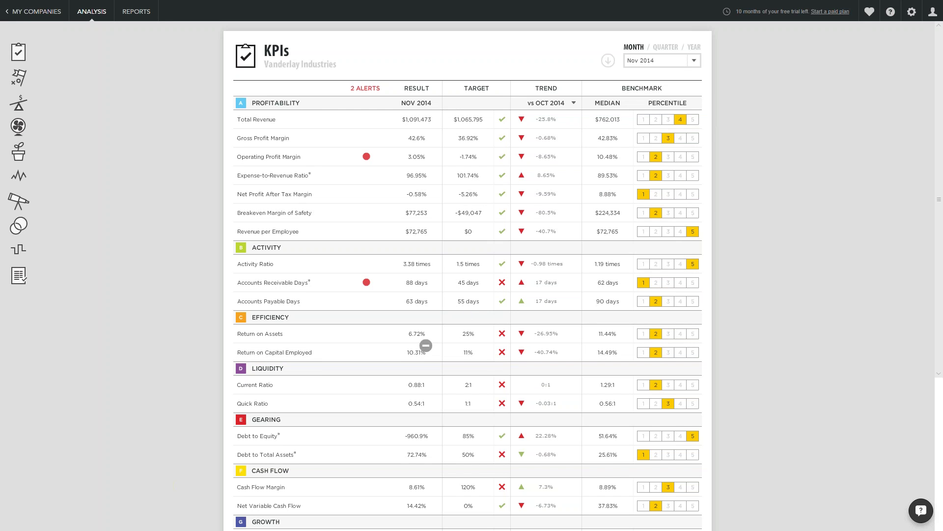
{"action": "left_click", "coordinate": [426, 345]}
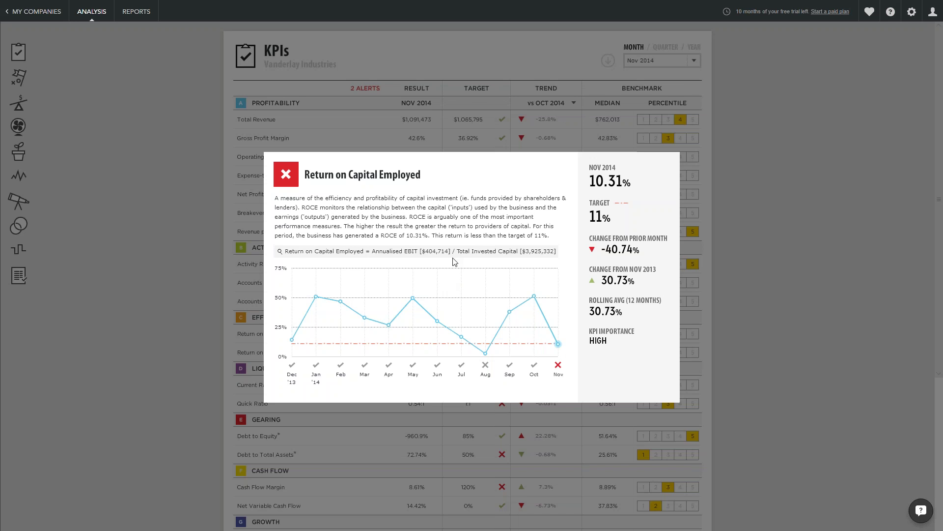
{"action": "left_click", "coordinate": [184, 228]}
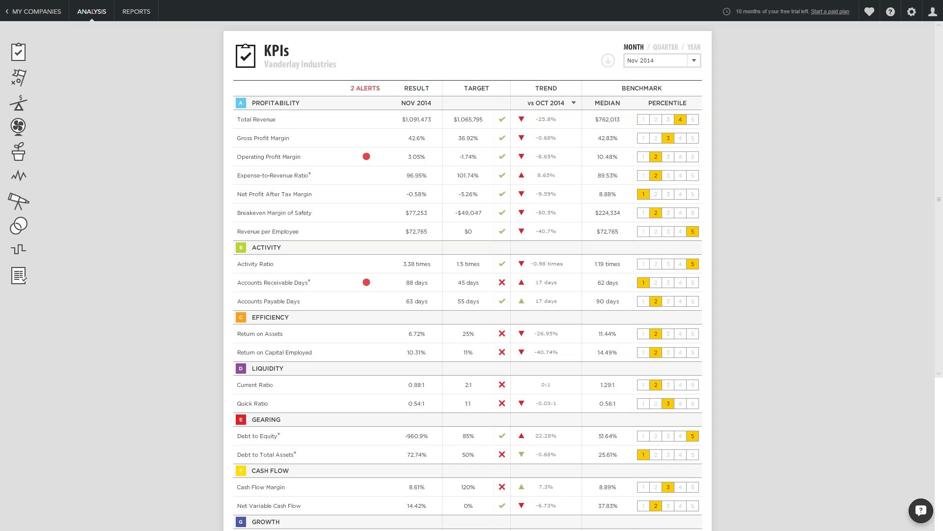
View the KPI results by quarter and by year, and return to the monthly results
{"action": "left_click", "coordinate": [664, 49]}
{"action": "left_click", "coordinate": [693, 47]}
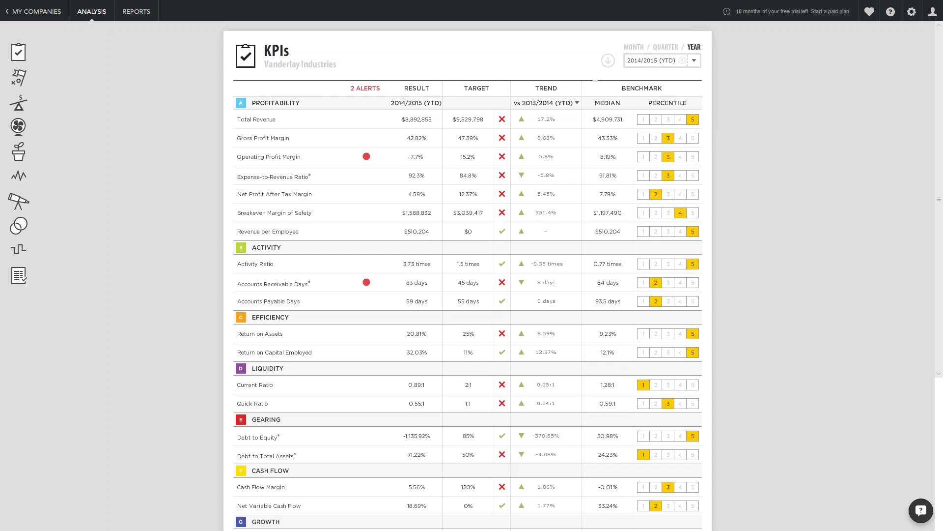
{"action": "left_click", "coordinate": [634, 47]}
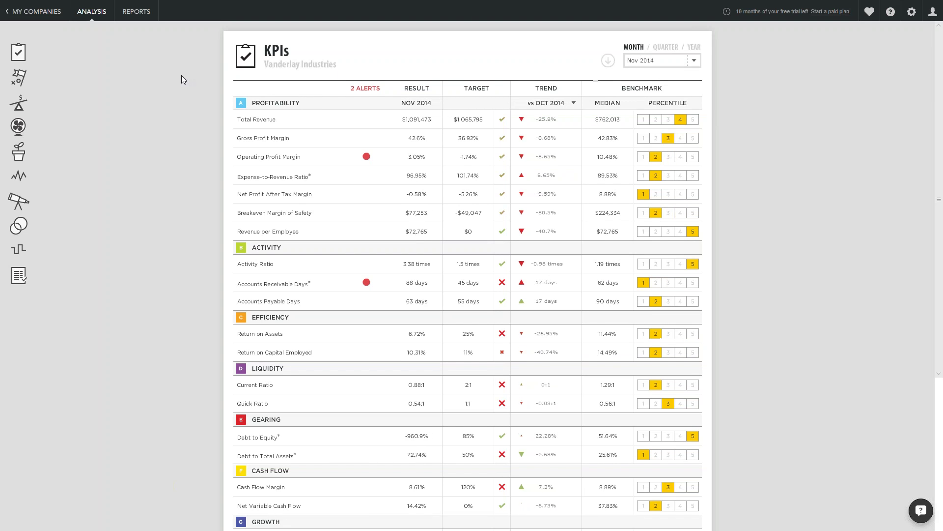
Open the KPI Explorer and set its period to Jan 2015
{"action": "left_click", "coordinate": [51, 88]}
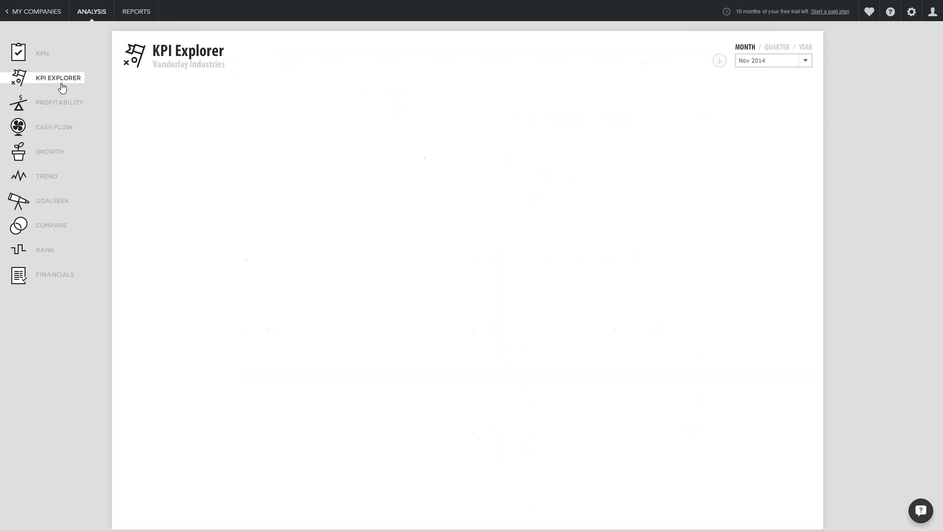
{"action": "left_click", "coordinate": [808, 60]}
{"action": "left_click", "coordinate": [766, 186]}
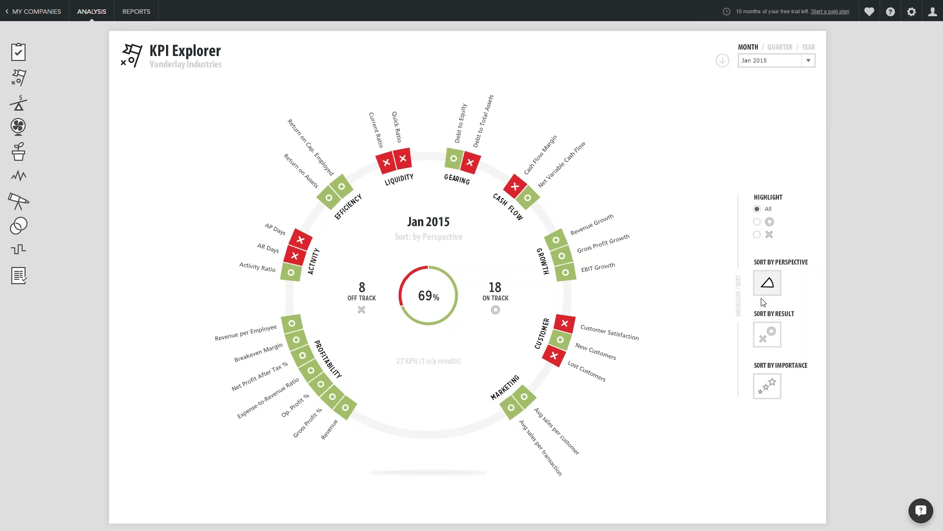
Sort the explorer's KPIs by importance and highlight the on-track ones, the off-track ones, and all of them in turn
{"action": "left_click", "coordinate": [767, 388]}
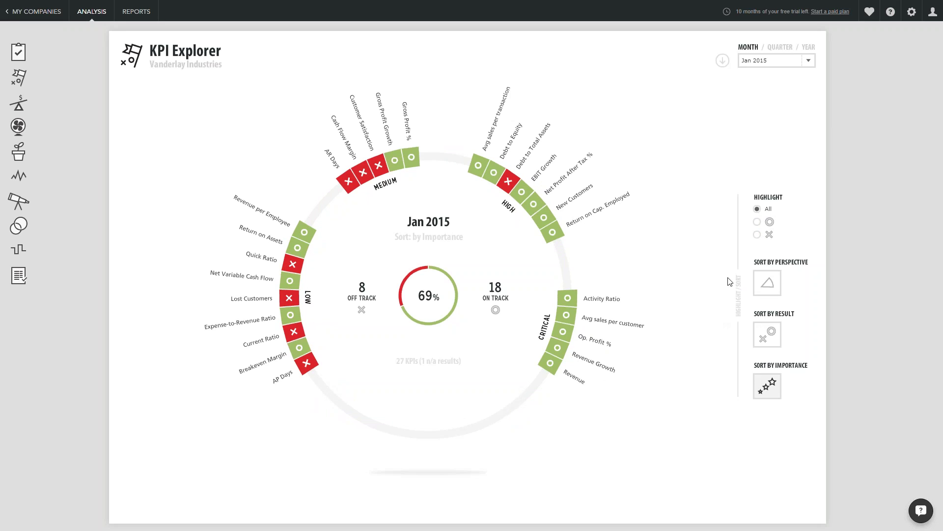
{"action": "left_click", "coordinate": [757, 222]}
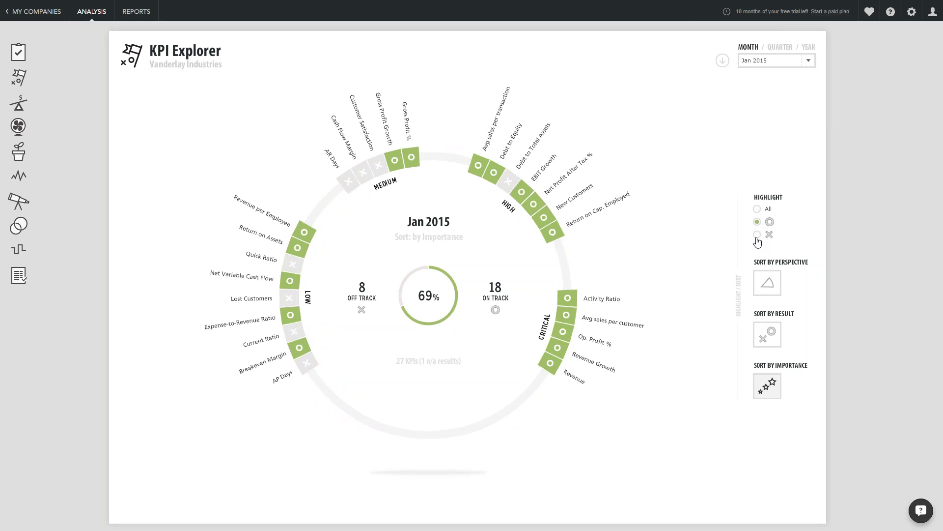
{"action": "left_click", "coordinate": [757, 234]}
{"action": "left_click", "coordinate": [757, 209]}
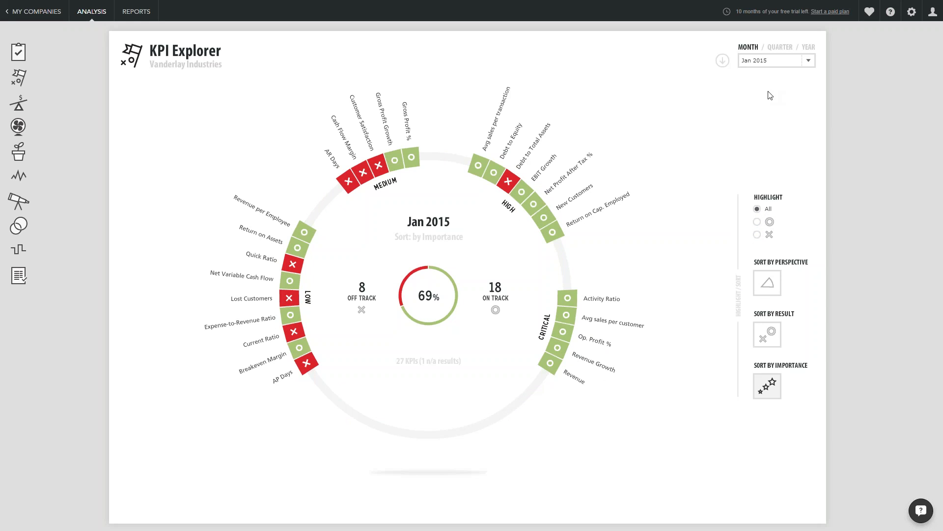
Compare the KPI Explorer for Nov 2014 with its quarterly view, and return to the month Jan 2015
{"action": "left_click", "coordinate": [774, 60]}
{"action": "left_click", "coordinate": [745, 158]}
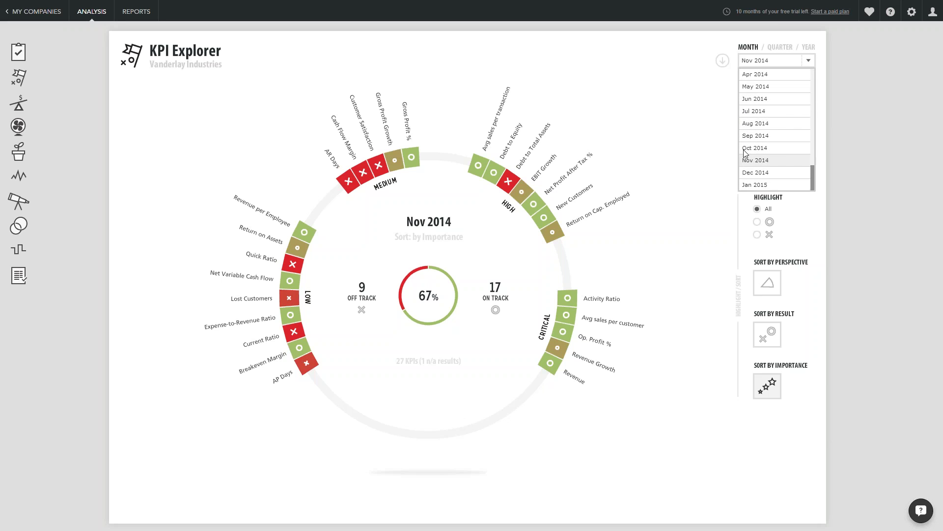
{"action": "left_click", "coordinate": [781, 47]}
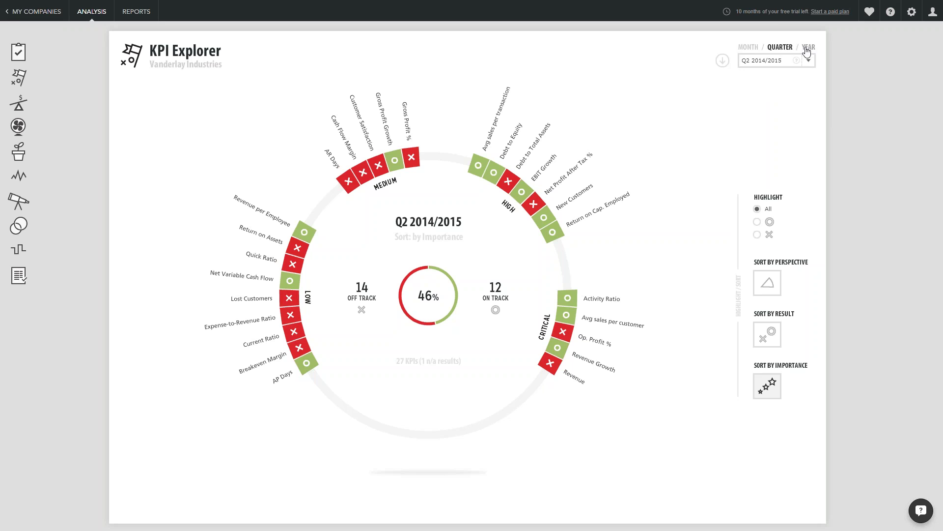
{"action": "left_click", "coordinate": [749, 48]}
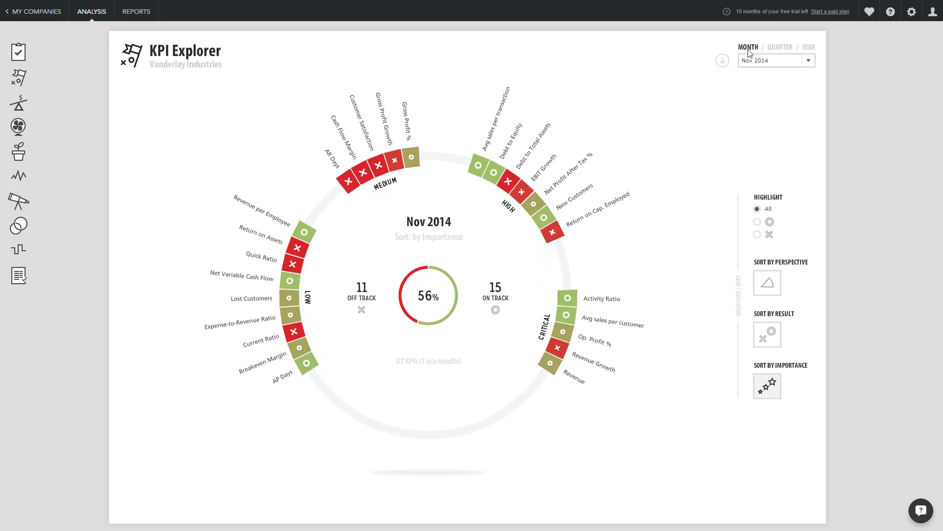
{"action": "left_click", "coordinate": [767, 60]}
{"action": "left_click", "coordinate": [754, 184]}
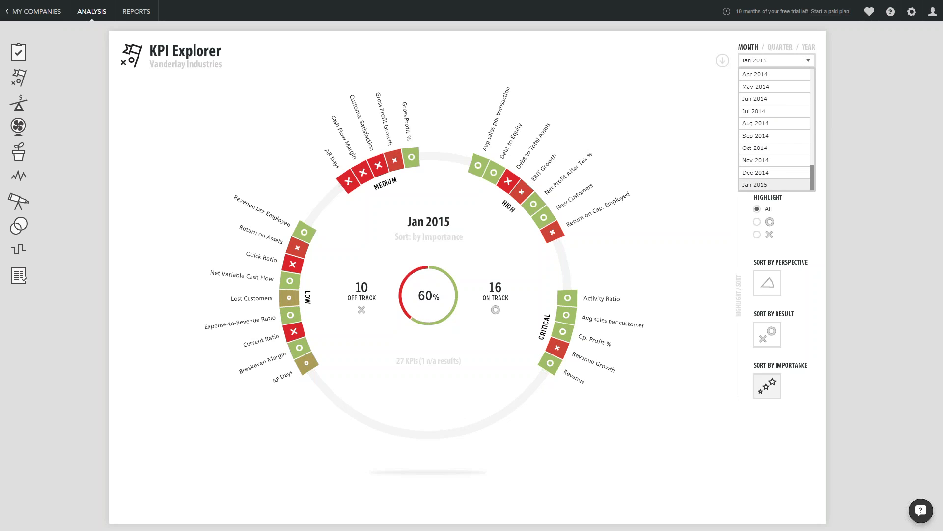
Sort the KPIs by perspective, view the Revenue Growth details, and close them
{"action": "left_click", "coordinate": [762, 291]}
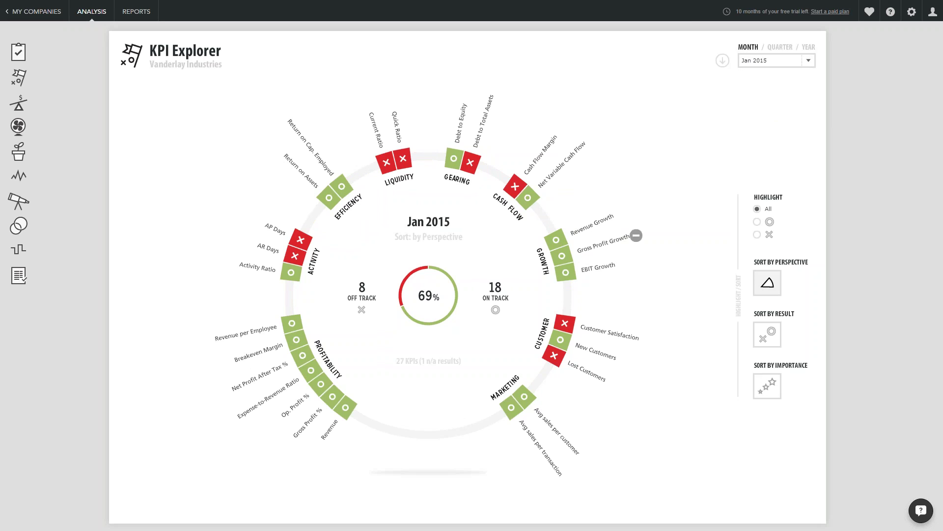
{"action": "left_click", "coordinate": [636, 236]}
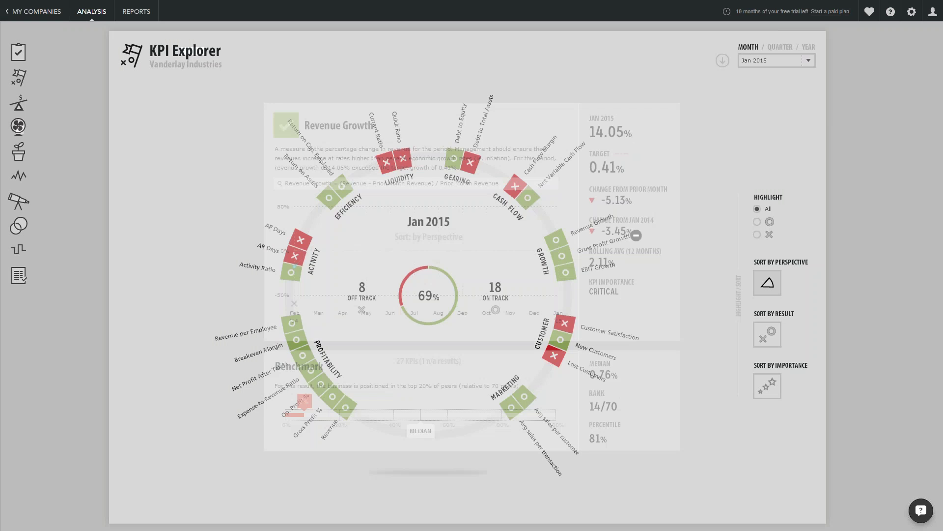
{"action": "left_click", "coordinate": [195, 171]}
Open the Profitability analysis, examine the Gross Profit details and benchmark, and close them
{"action": "mouse_move", "coordinate": [34, 114]}
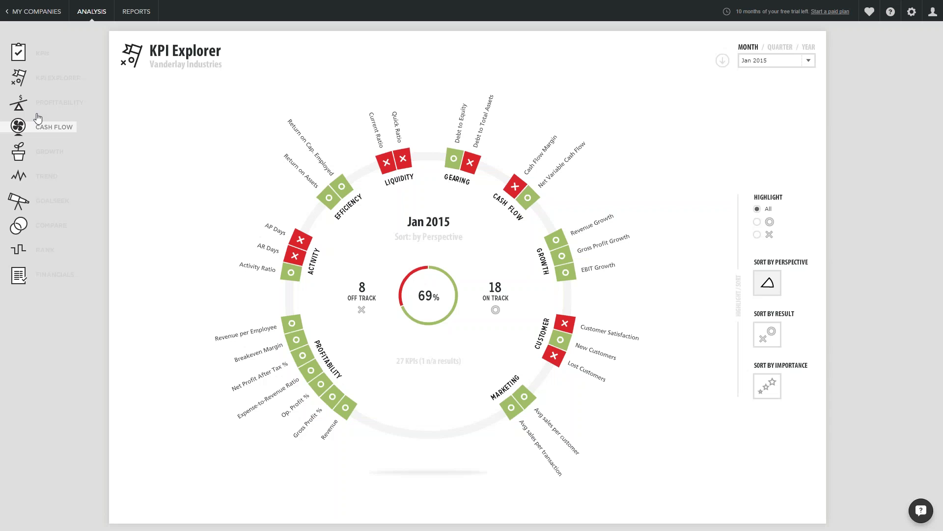
{"action": "left_click", "coordinate": [35, 113]}
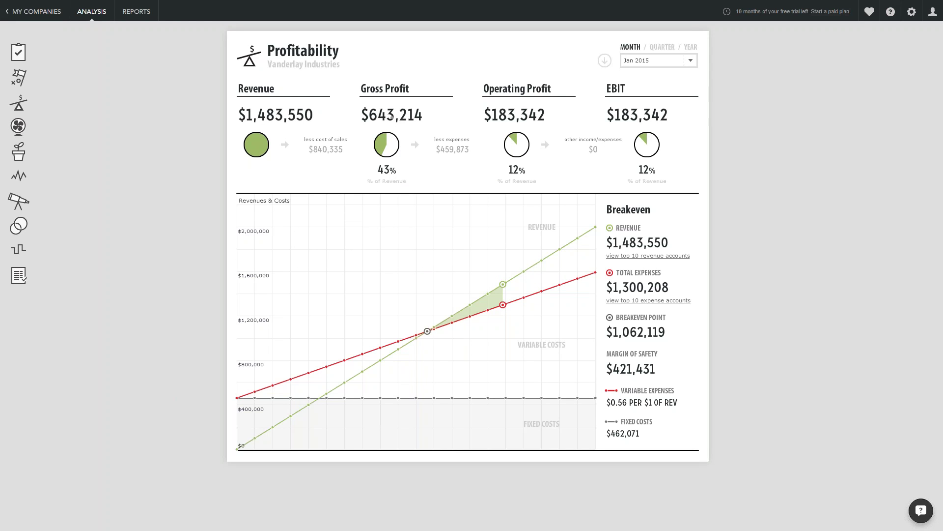
{"action": "left_click", "coordinate": [391, 116]}
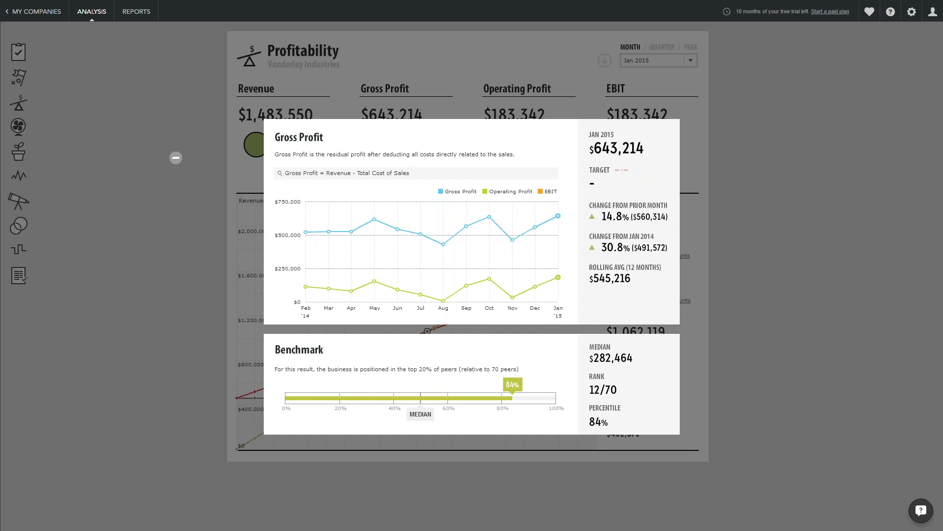
{"action": "left_click", "coordinate": [175, 157]}
View the Cash Flow analysis, and chart the Working Capital Trend over all available periods in the Trend tool
{"action": "left_click", "coordinate": [71, 130]}
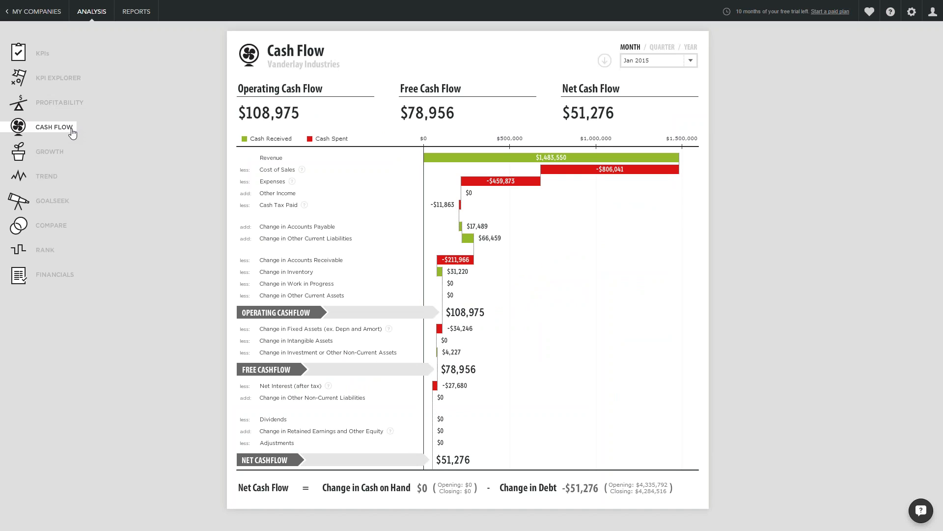
{"action": "left_click", "coordinate": [50, 180]}
{"action": "left_click", "coordinate": [297, 93]}
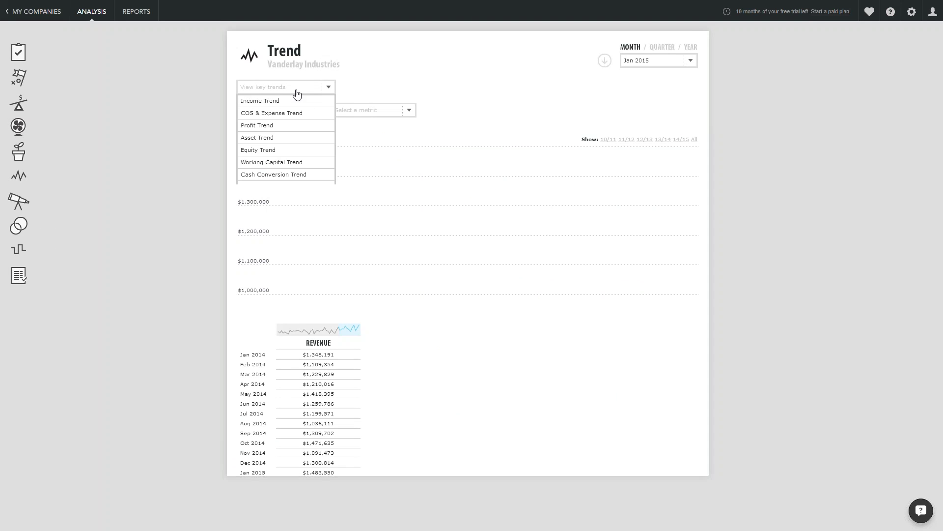
{"action": "left_click", "coordinate": [285, 162]}
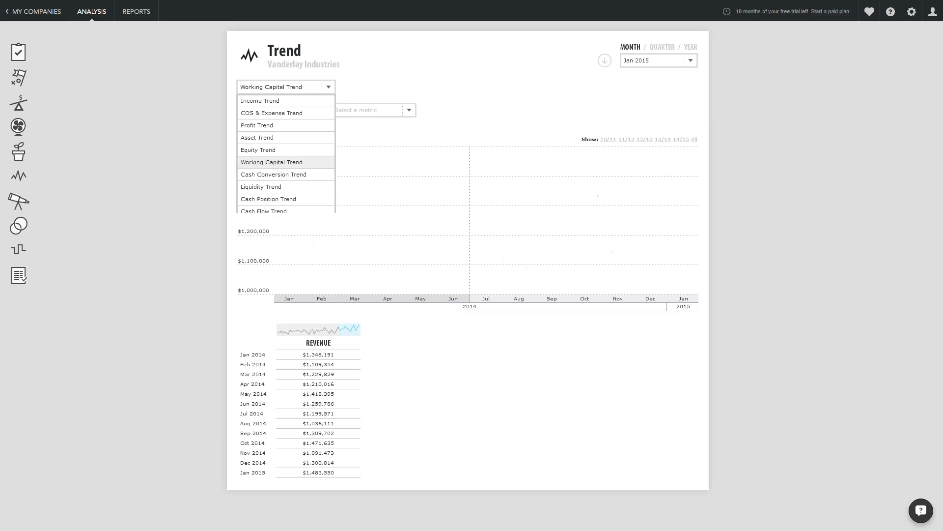
{"action": "left_click", "coordinate": [649, 140]}
{"action": "left_click", "coordinate": [695, 140]}
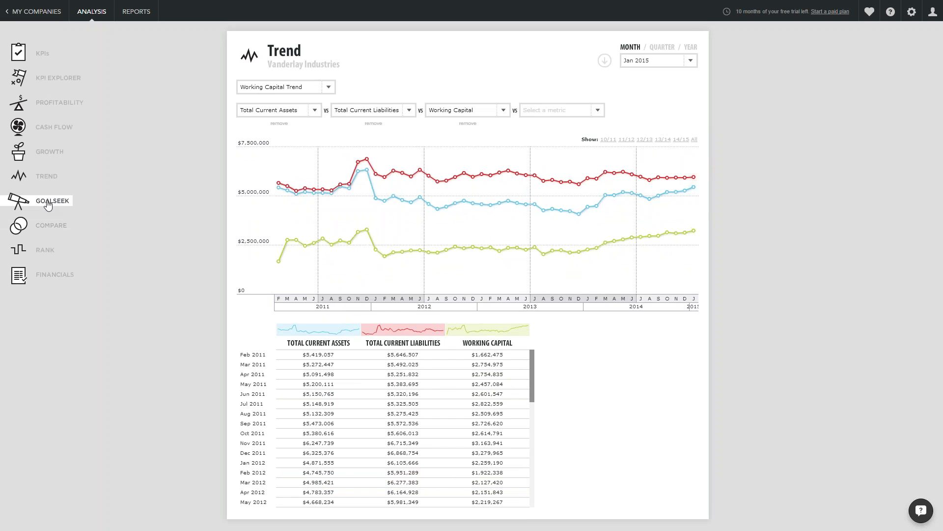
Run a Goalseek for Nov 2014 on Return on Capital Employed with a goal of 15%
{"action": "left_click", "coordinate": [48, 203]}
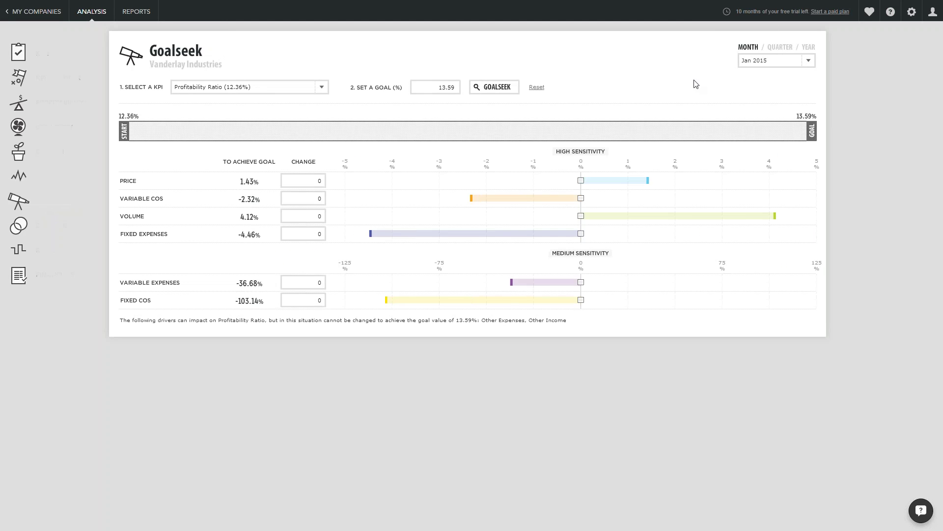
{"action": "left_click", "coordinate": [752, 63]}
{"action": "left_click", "coordinate": [752, 160]}
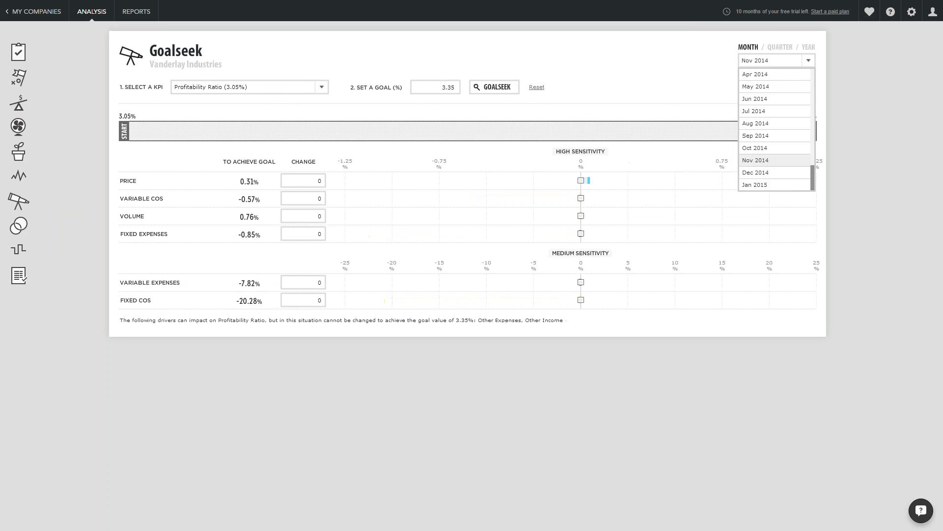
{"action": "left_click", "coordinate": [322, 88]}
{"action": "left_click", "coordinate": [275, 200]}
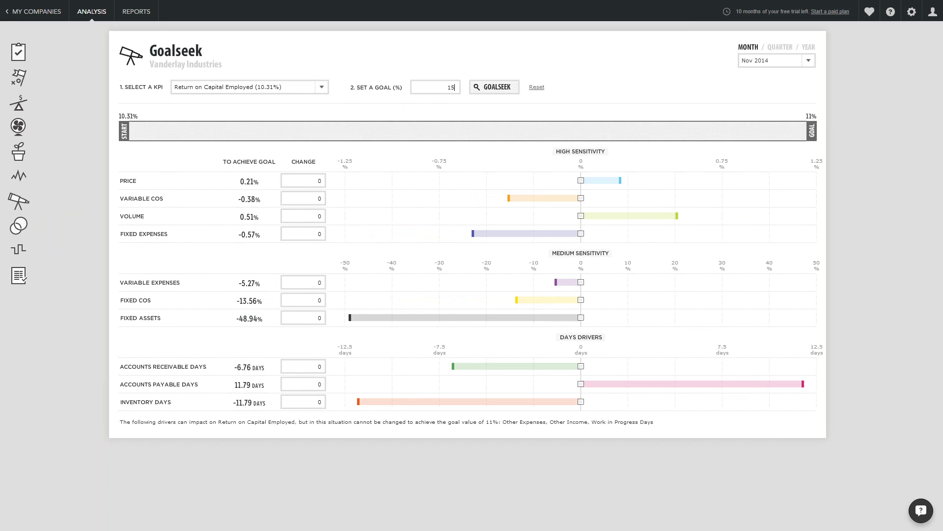
{"action": "left_click", "coordinate": [493, 87]}
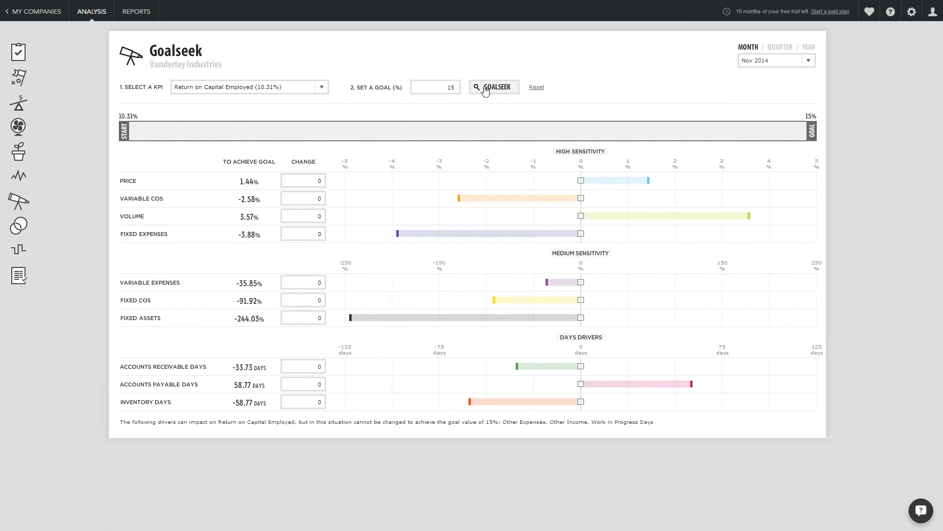
Change Price by 0.51%, Variable COS by -0.57%, Volume by 0.58%, Fixed Expenses by -0.49% and Accounts Receivable Days by -4.35 to reach the goal
{"action": "mouse_move", "coordinate": [583, 182]}
{"action": "left_click_drag", "start_coordinate": [586, 184], "coordinate": [605, 186]}
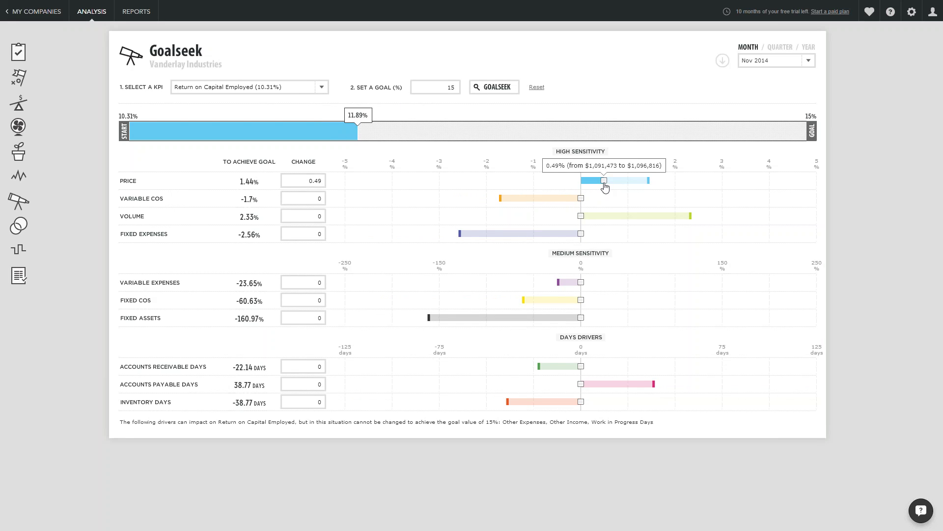
{"action": "left_click_drag", "start_coordinate": [581, 218], "coordinate": [554, 200]}
{"action": "left_click_drag", "start_coordinate": [581, 234], "coordinate": [558, 235]}
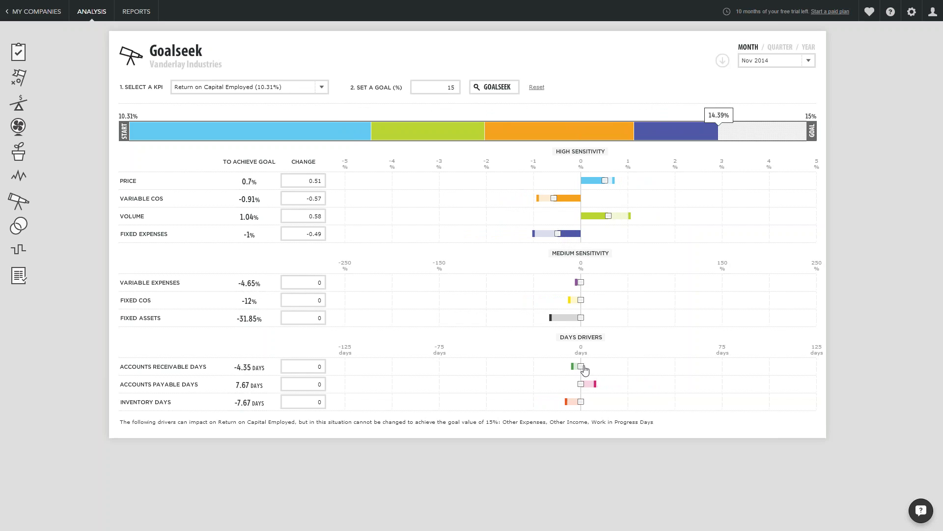
{"action": "left_click_drag", "start_coordinate": [585, 369], "coordinate": [558, 363]}
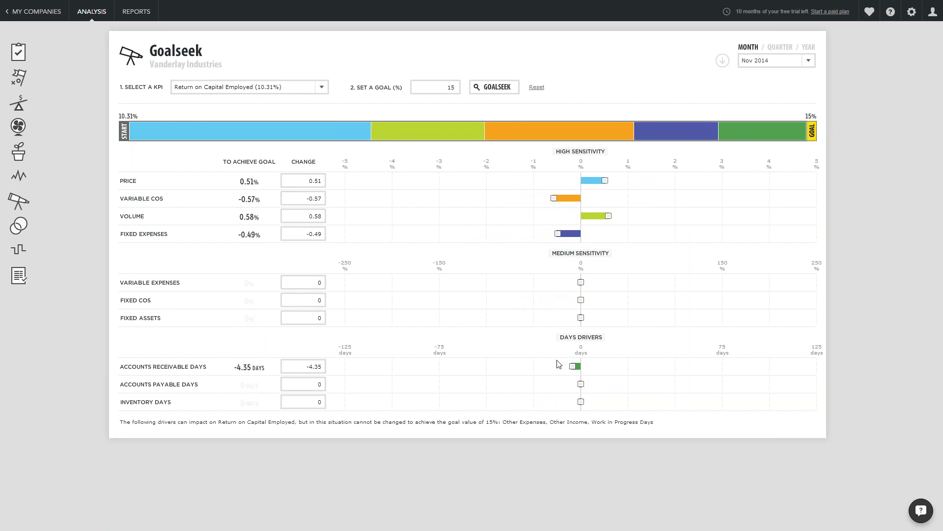
Look through the company's report library and open the configuration of the full report (vs Dec 2014)
{"action": "mouse_move", "coordinate": [330, 142]}
{"action": "left_click", "coordinate": [140, 15]}
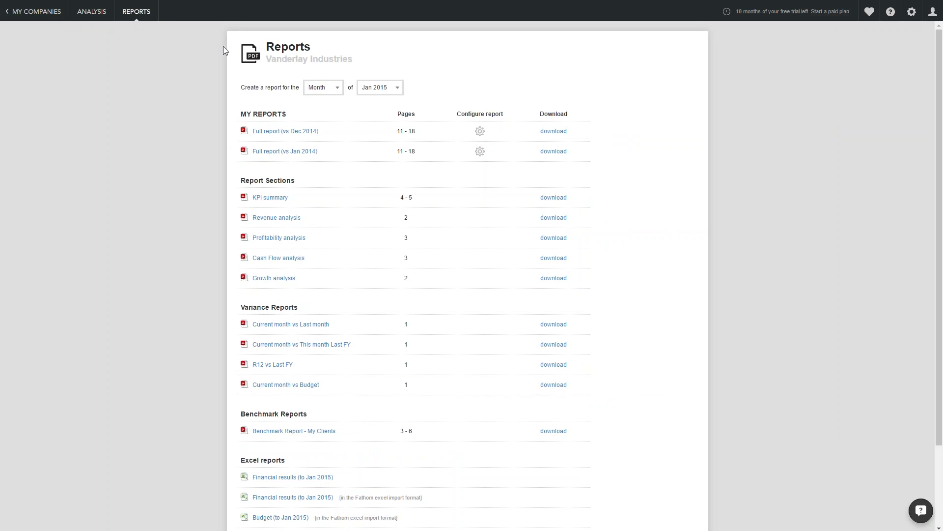
{"action": "scroll", "coordinate": [375, 145], "scroll_direction": "down", "scroll_amount": 2}
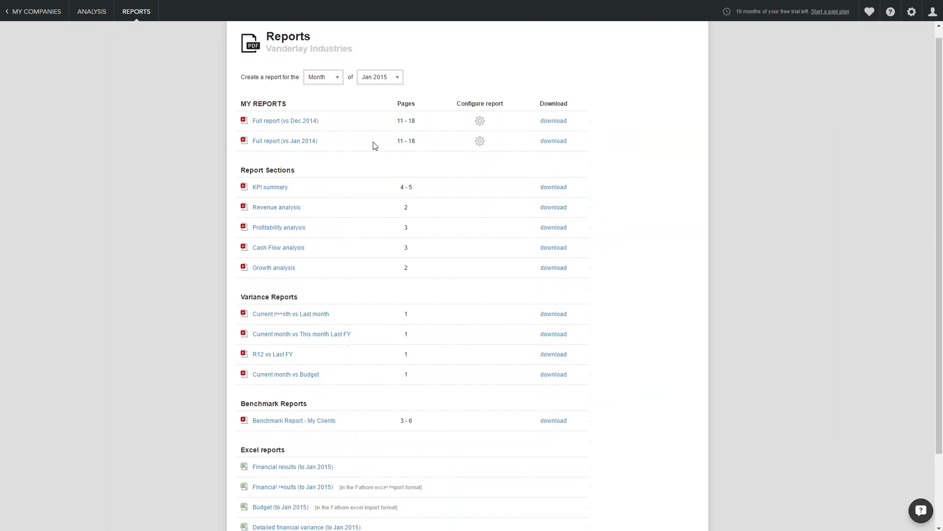
{"action": "scroll", "coordinate": [374, 146], "scroll_direction": "up", "scroll_amount": 2}
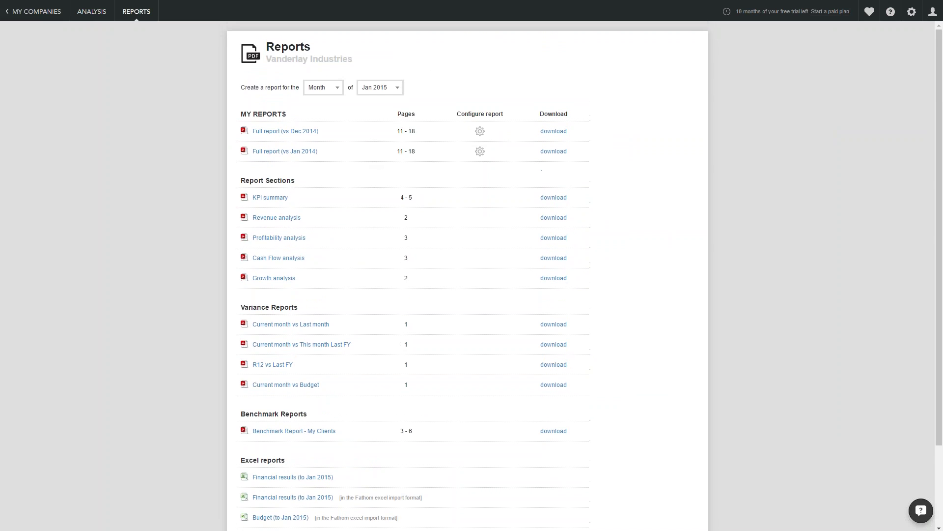
{"action": "left_click", "coordinate": [480, 131]}
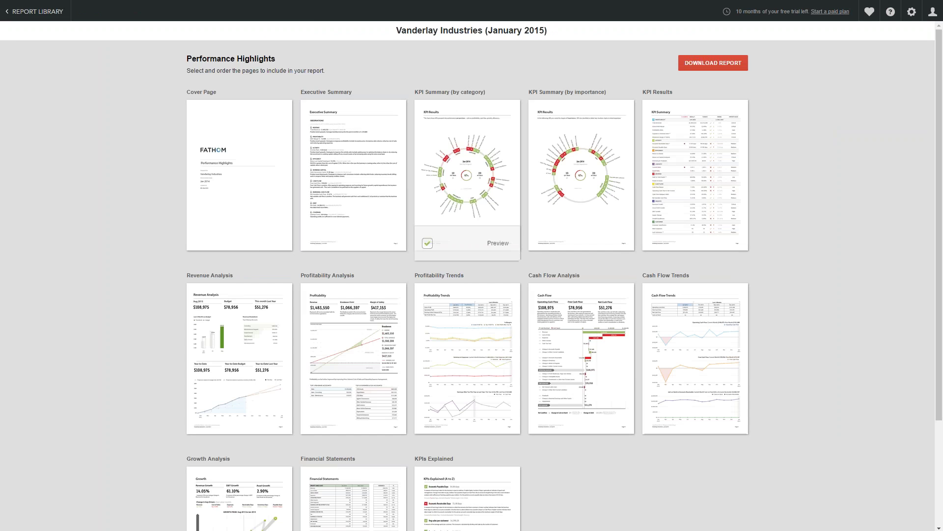
Exclude the Cash Flow Trends, Profitability Trends, Financial Statements and Growth Analysis pages from the report
{"action": "left_click", "coordinate": [657, 432]}
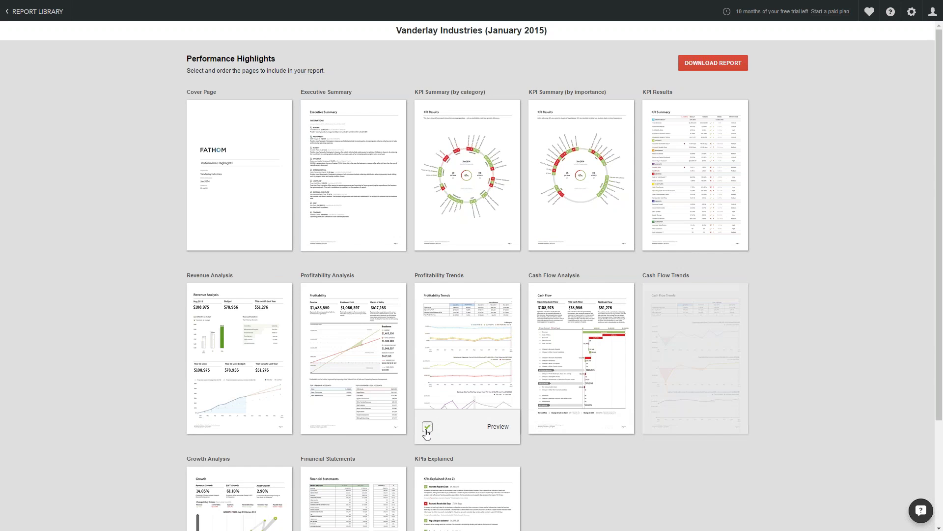
{"action": "left_click", "coordinate": [426, 427]}
{"action": "scroll", "coordinate": [426, 427], "scroll_direction": "down", "scroll_amount": 3}
{"action": "left_click", "coordinate": [313, 473]}
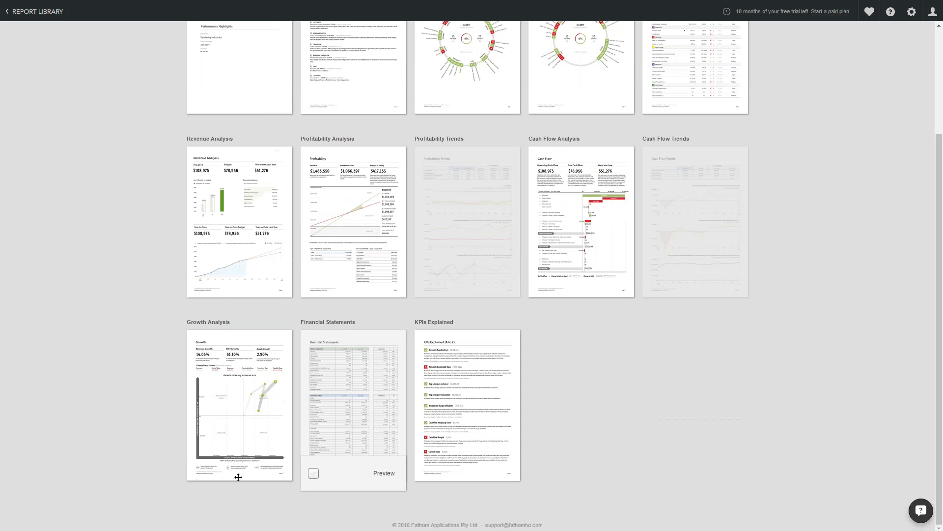
{"action": "left_click", "coordinate": [199, 473]}
Move the KPI Results page directly after the Executive Summary and download the report
{"action": "scroll", "coordinate": [274, 379], "scroll_direction": "up", "scroll_amount": 3}
{"action": "left_click_drag", "start_coordinate": [687, 187], "coordinate": [457, 196]}
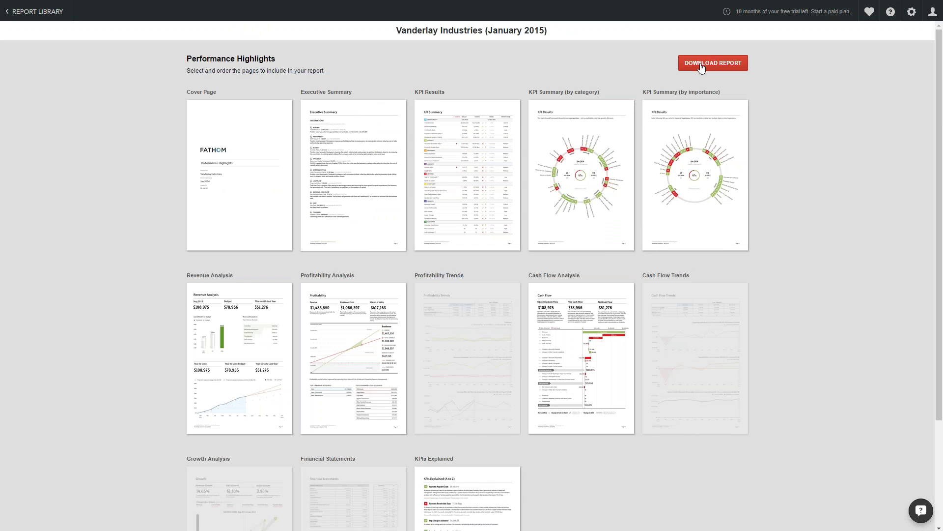
{"action": "left_click", "coordinate": [702, 68]}
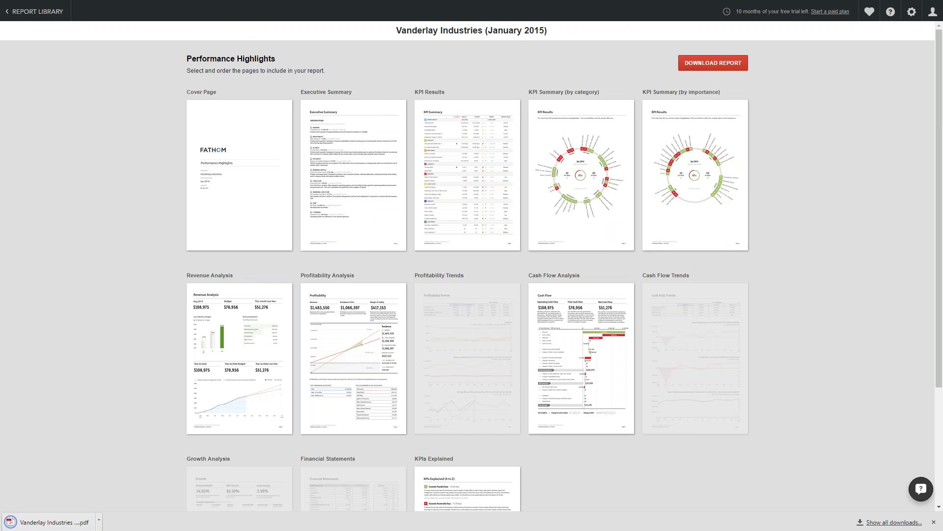
Open the downloaded PDF report and examine its executive summary, KPI results, KPI charts and cash flow pages at a larger size
{"action": "left_click", "coordinate": [68, 520]}
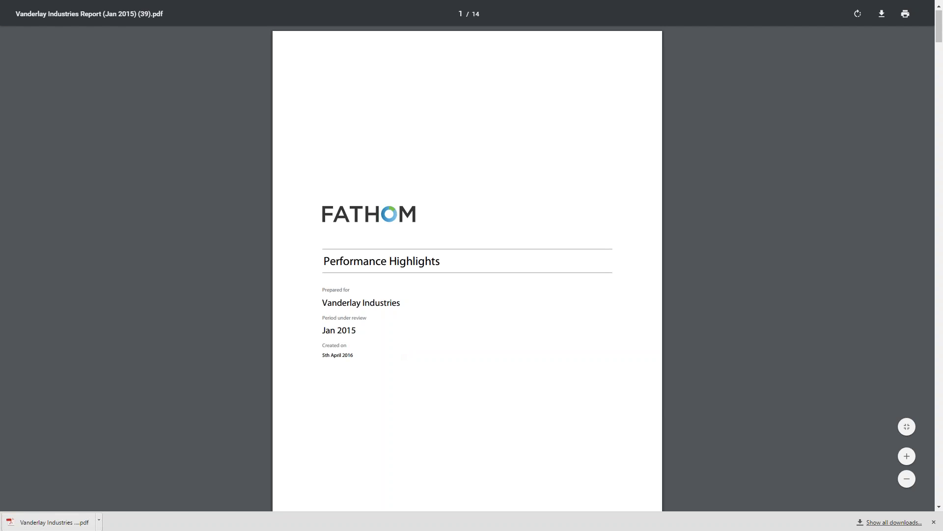
{"action": "scroll", "coordinate": [467, 268], "scroll_direction": "down", "scroll_amount": 6}
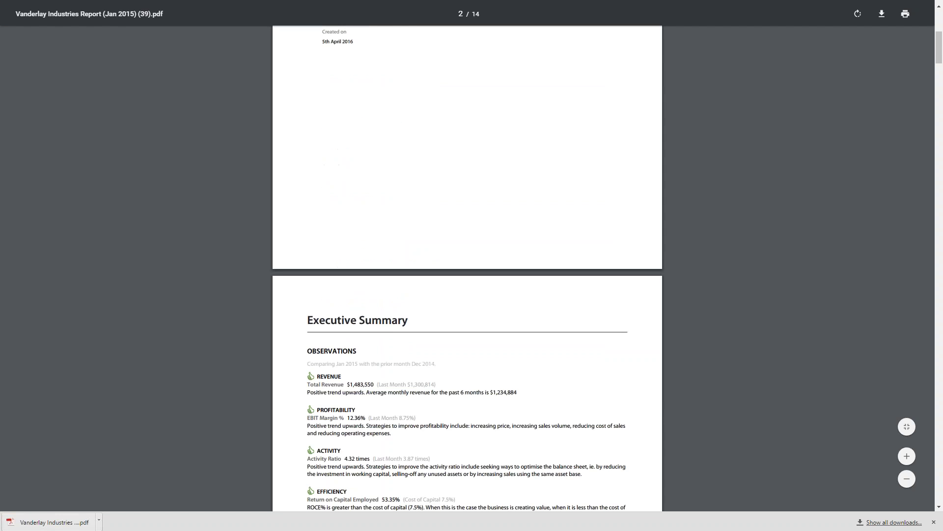
{"action": "scroll", "coordinate": [391, 351], "scroll_direction": "down", "scroll_amount": 12}
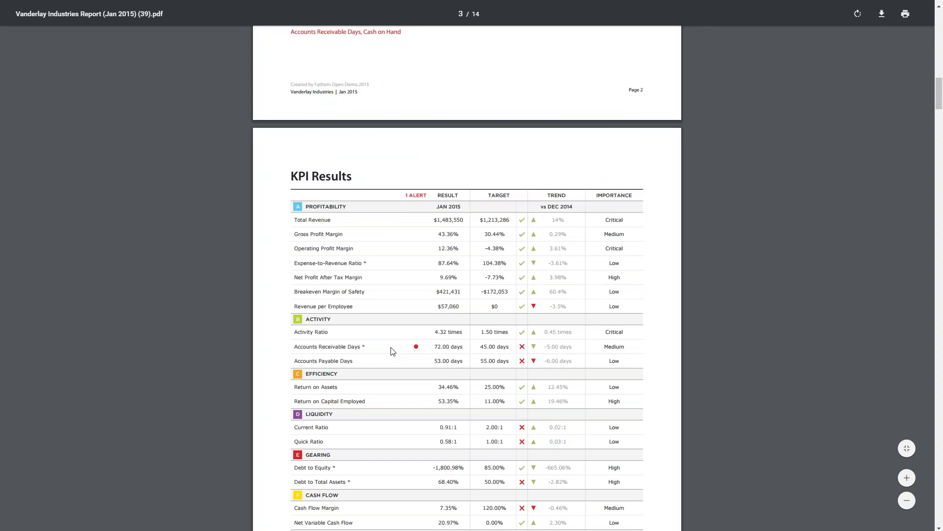
{"action": "key", "text": "ctrl+plus"}
{"action": "key", "text": "ctrl+plus"}
{"action": "scroll", "coordinate": [391, 351], "scroll_direction": "down", "scroll_amount": 15}
{"action": "scroll", "coordinate": [393, 351], "scroll_direction": "down", "scroll_amount": 10}
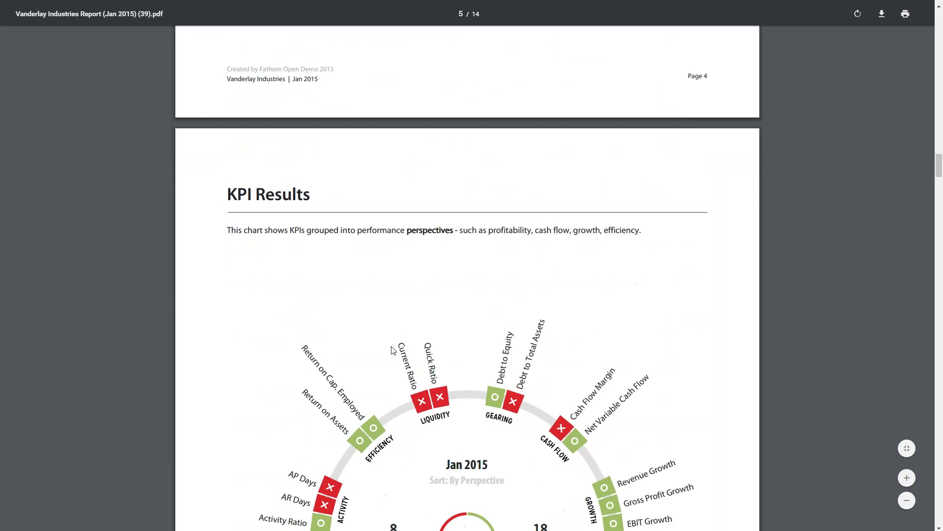
{"action": "scroll", "coordinate": [393, 349], "scroll_direction": "down", "scroll_amount": 2}
{"action": "scroll", "coordinate": [394, 350], "scroll_direction": "down", "scroll_amount": 14}
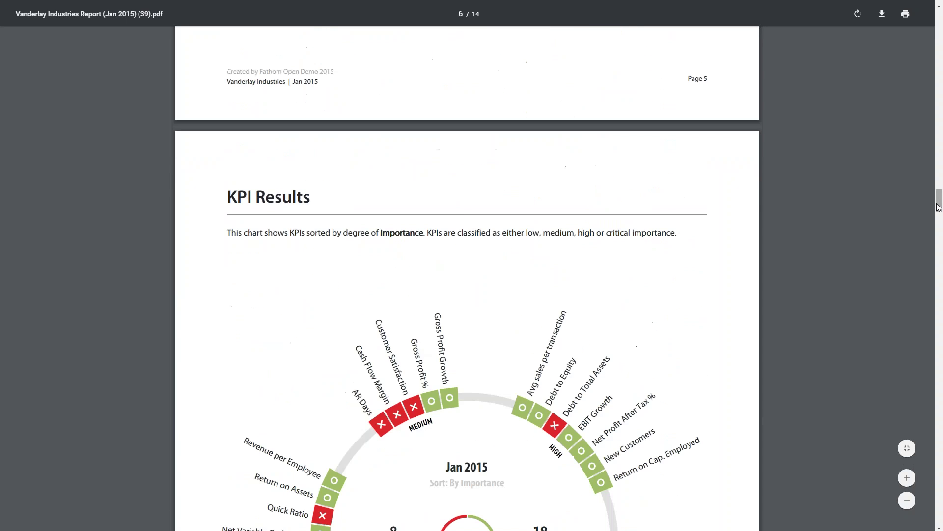
{"action": "left_click_drag", "start_coordinate": [938, 206], "coordinate": [939, 342]}
Leave full screen and return to the My Companies list in Fathom, and view the Compare, Rank & Alert Tools introduction
{"action": "key", "text": "F11"}
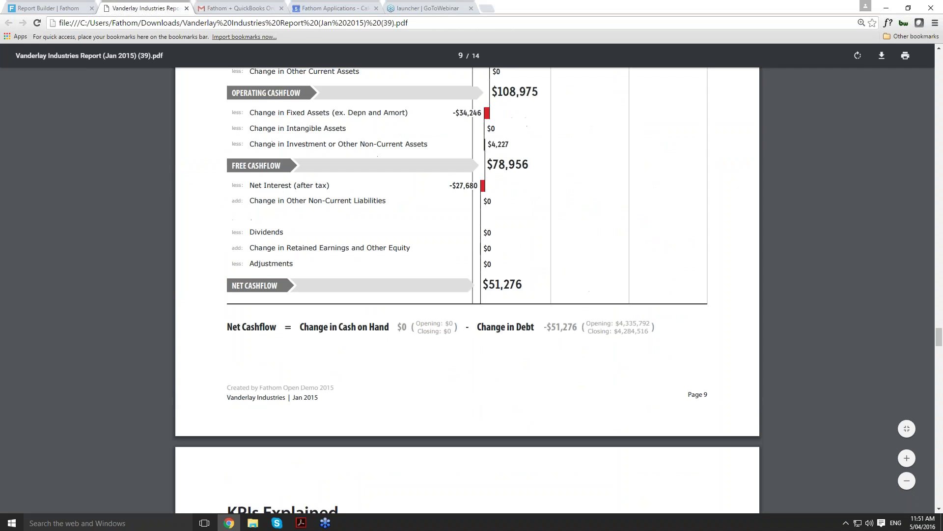
{"action": "left_click", "coordinate": [62, 10]}
{"action": "left_click", "coordinate": [25, 53]}
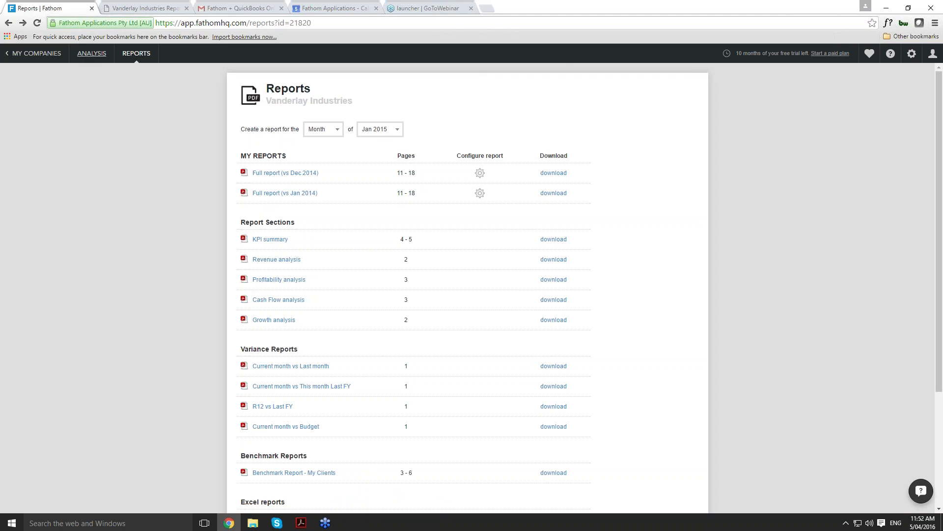
{"action": "left_click", "coordinate": [34, 54]}
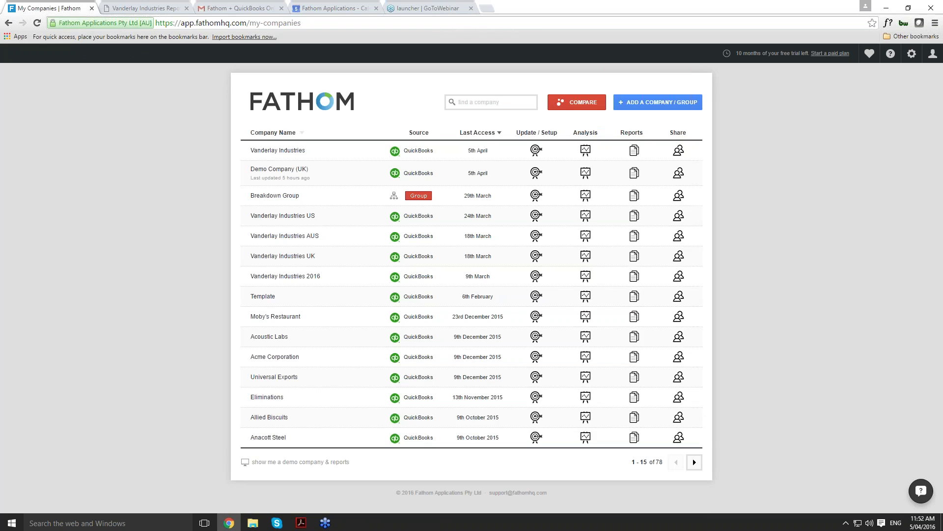
{"action": "left_click", "coordinate": [577, 102]}
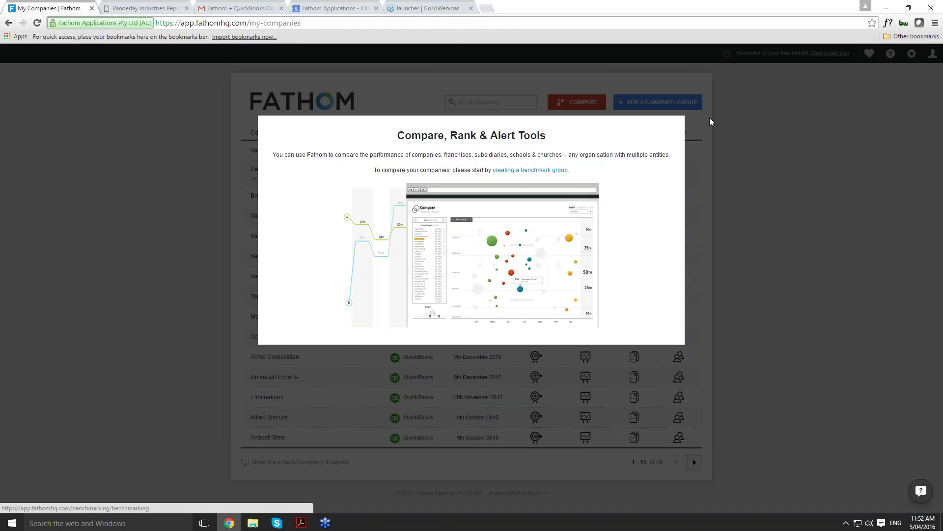
{"action": "left_click", "coordinate": [709, 118]}
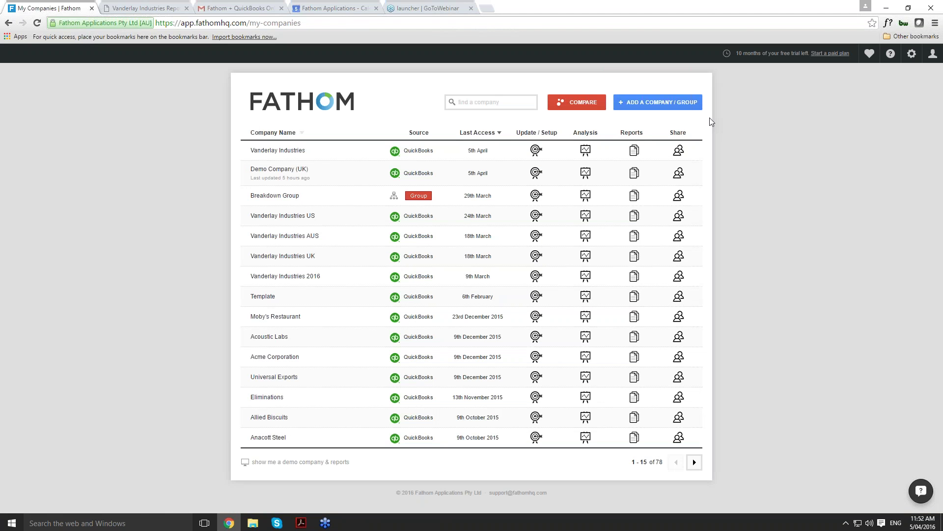
Open the analysis of Vanderlay Industries and show the browser in full screen
{"action": "left_click", "coordinate": [585, 151]}
{"action": "left_click", "coordinate": [935, 22]}
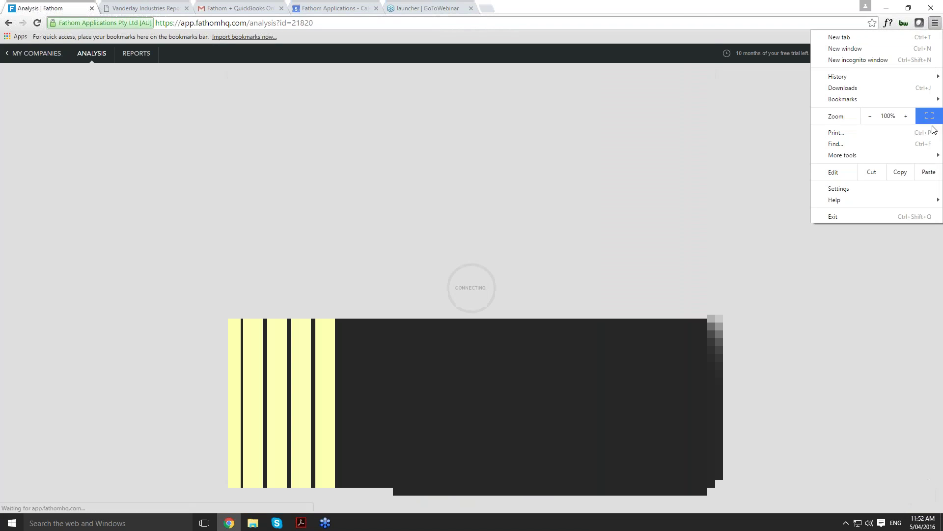
{"action": "left_click", "coordinate": [929, 117]}
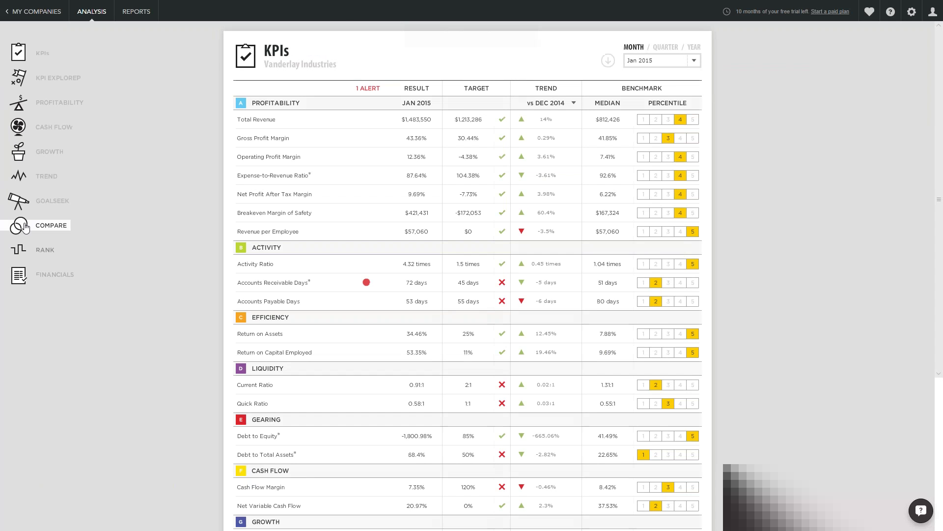
Open the Compare tool and highlight Slamtown Newsagent, Sandstone Agency and Oliver & Co Lawyers in the Revenue chart
{"action": "left_click", "coordinate": [22, 226]}
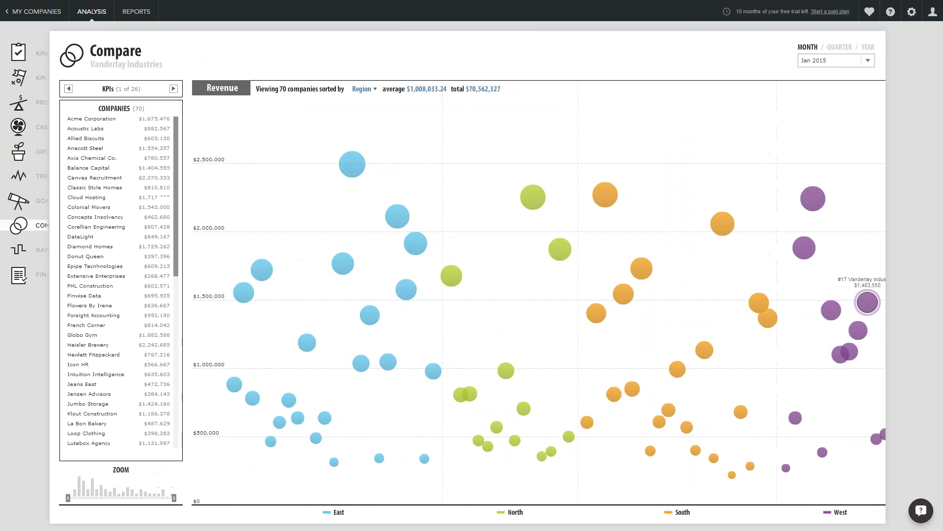
{"action": "left_click", "coordinate": [496, 370]}
{"action": "left_click", "coordinate": [711, 225]}
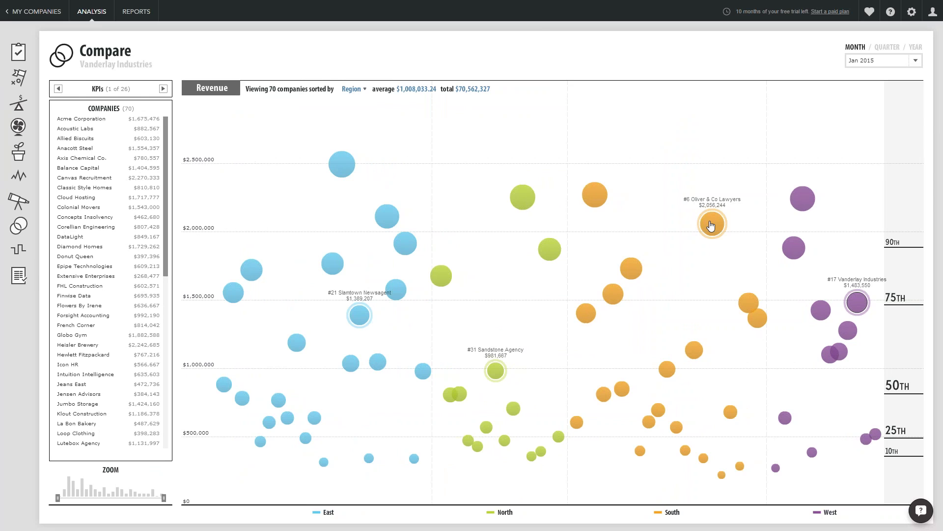